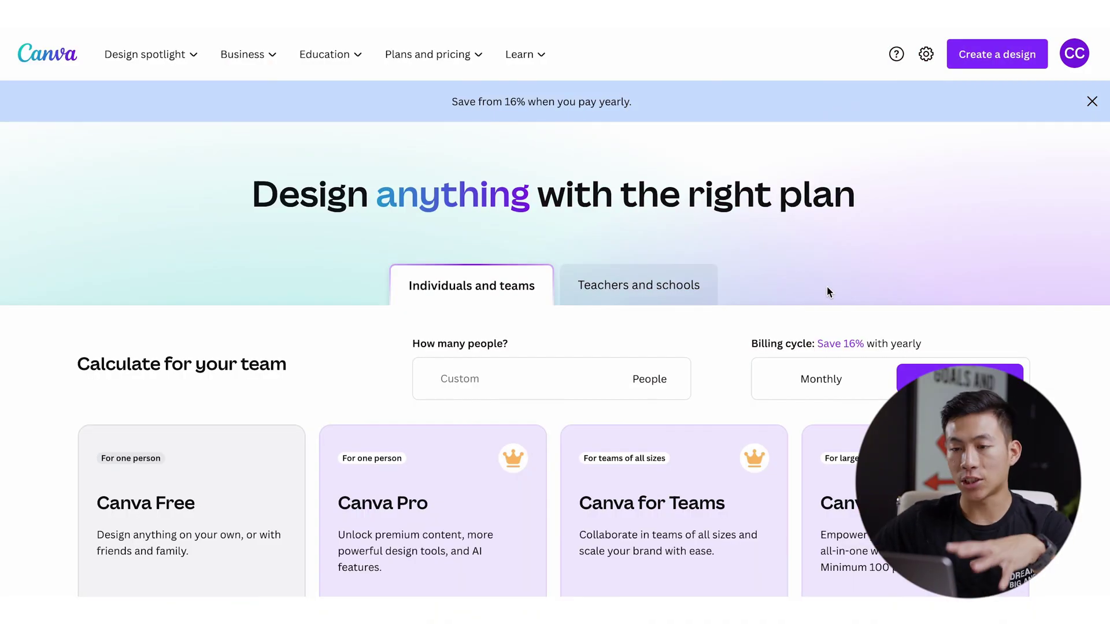
Scroll through the Free, Pro, Teams and Enterprise yearly pricing cards to compare plans.
{"action": "scroll", "coordinate": [309, 350], "scroll_direction": "down", "scroll_amount": 3}
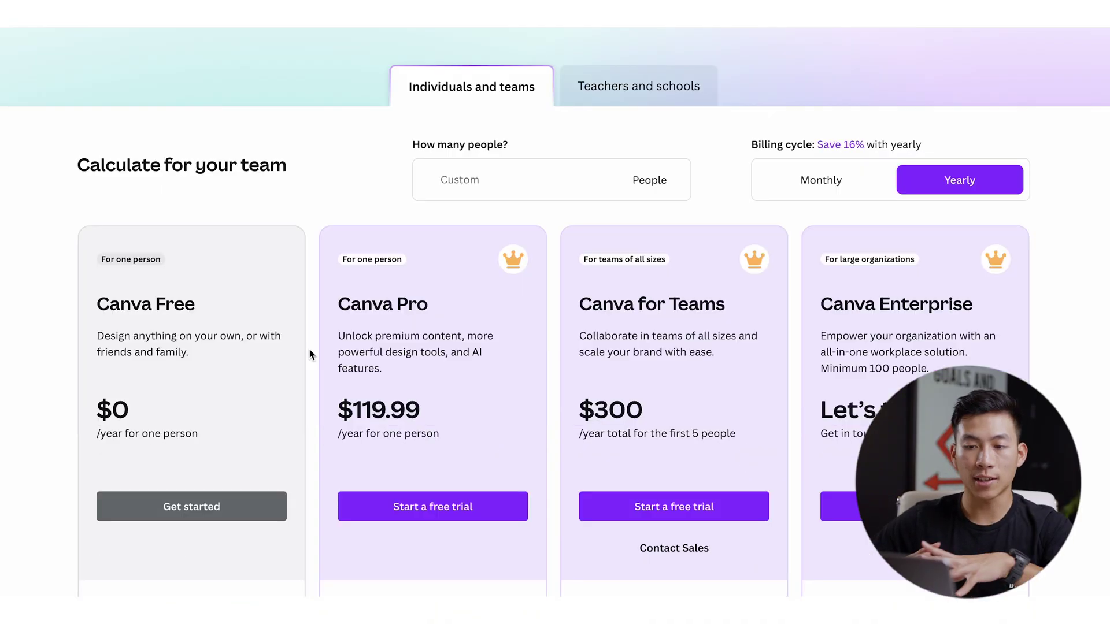
{"action": "scroll", "coordinate": [309, 354], "scroll_direction": "down", "scroll_amount": 1}
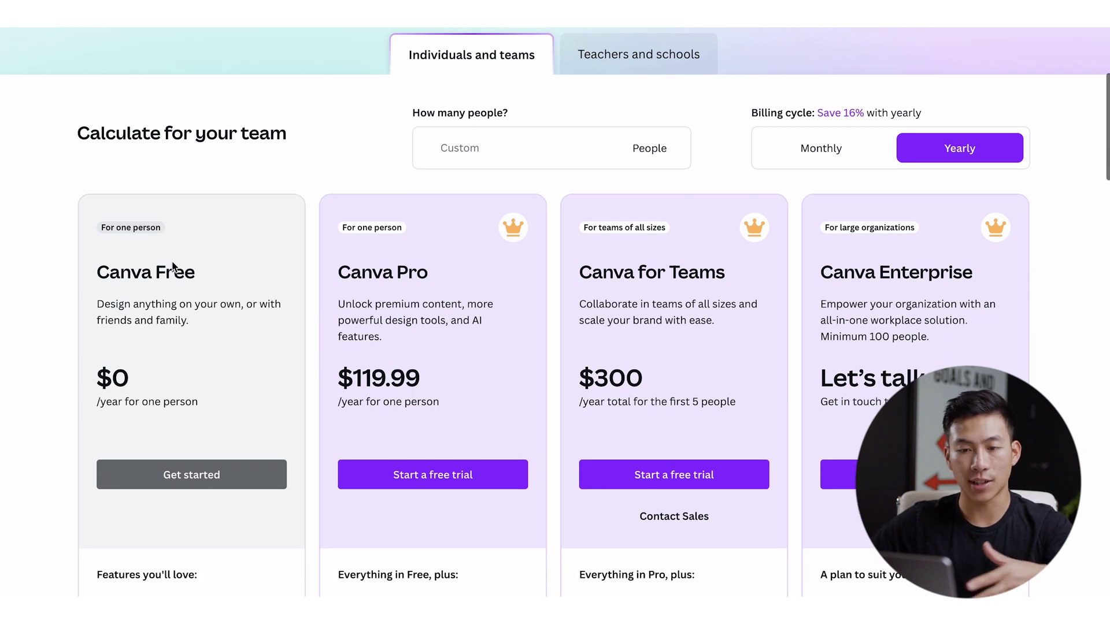
{"action": "scroll", "coordinate": [155, 228], "scroll_direction": "down", "scroll_amount": 1}
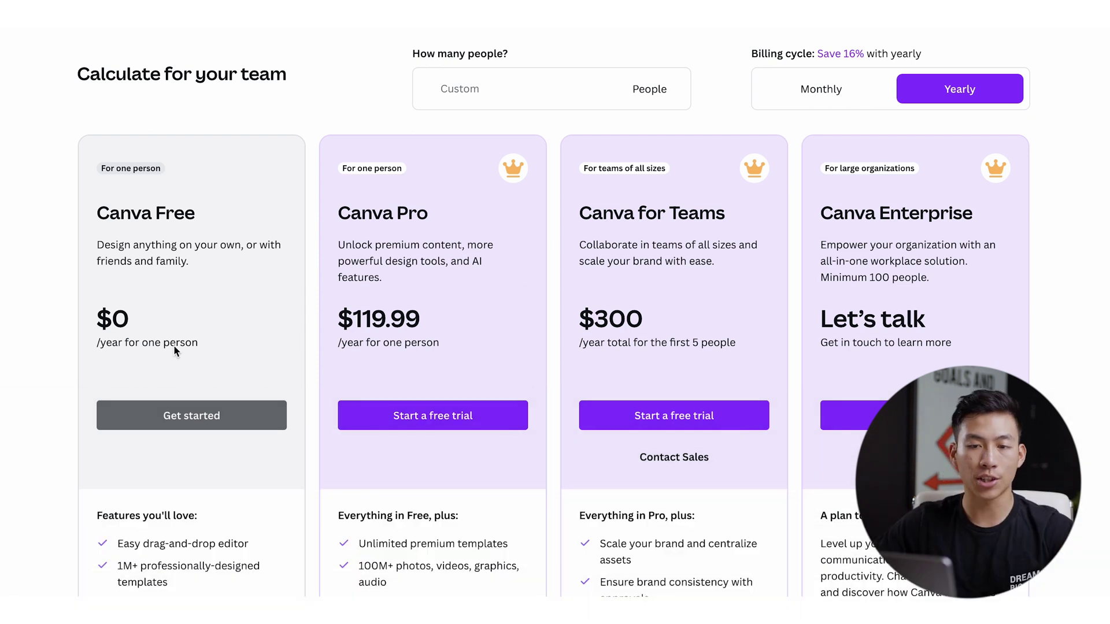
{"action": "scroll", "coordinate": [216, 384], "scroll_direction": "down", "scroll_amount": 2}
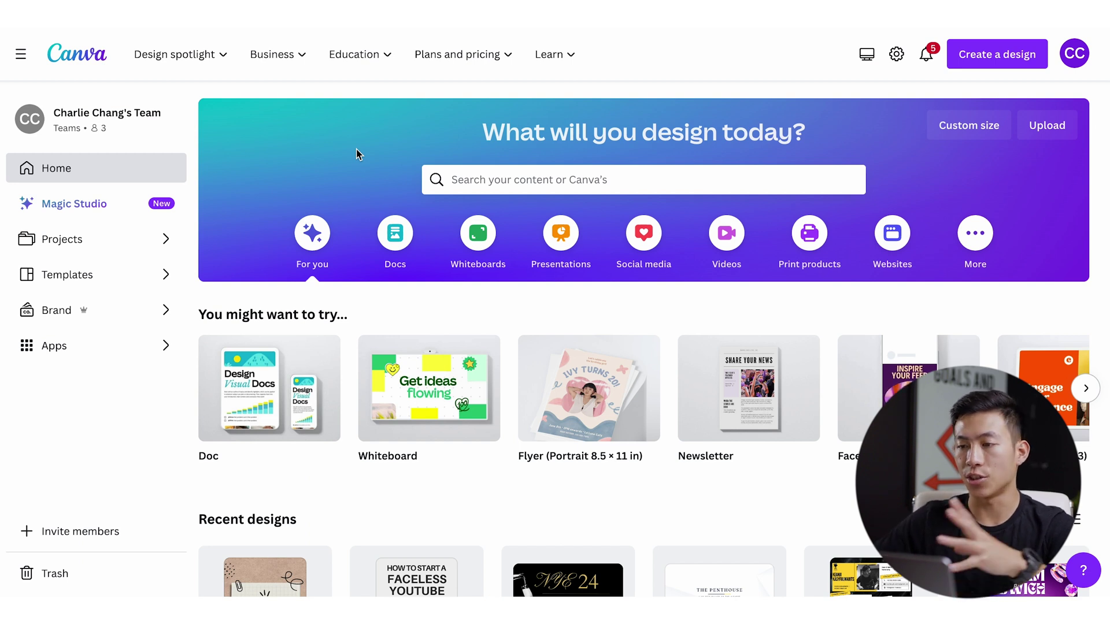
Create a new blank custom-size design of width 512 px and height 512 px.
{"action": "scroll", "coordinate": [356, 149], "scroll_direction": "down", "scroll_amount": 3}
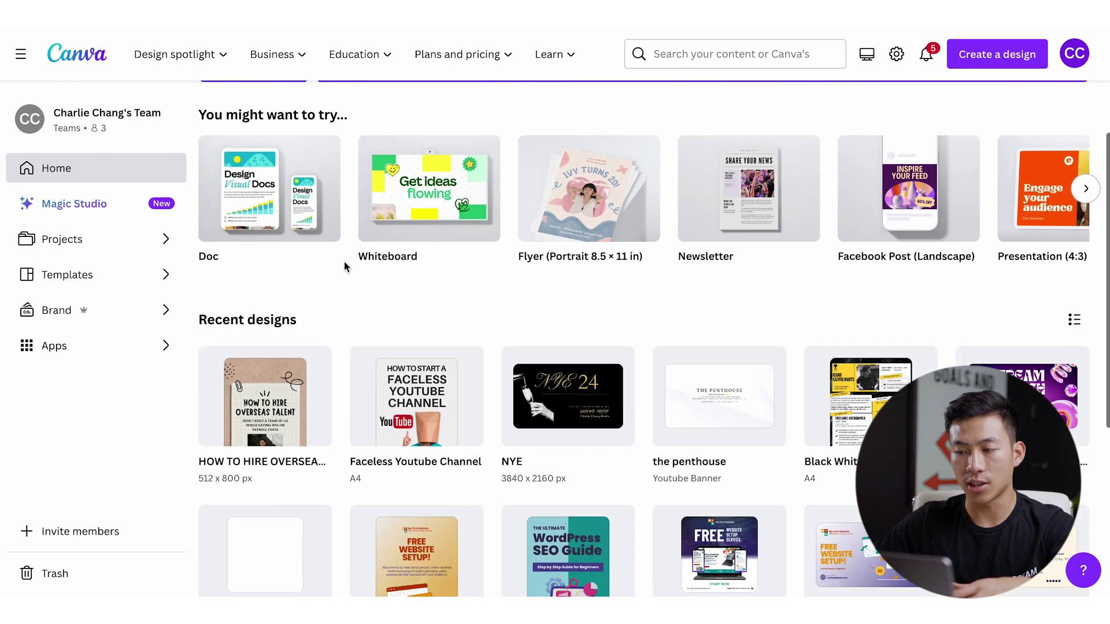
{"action": "scroll", "coordinate": [356, 325], "scroll_direction": "up", "scroll_amount": 3}
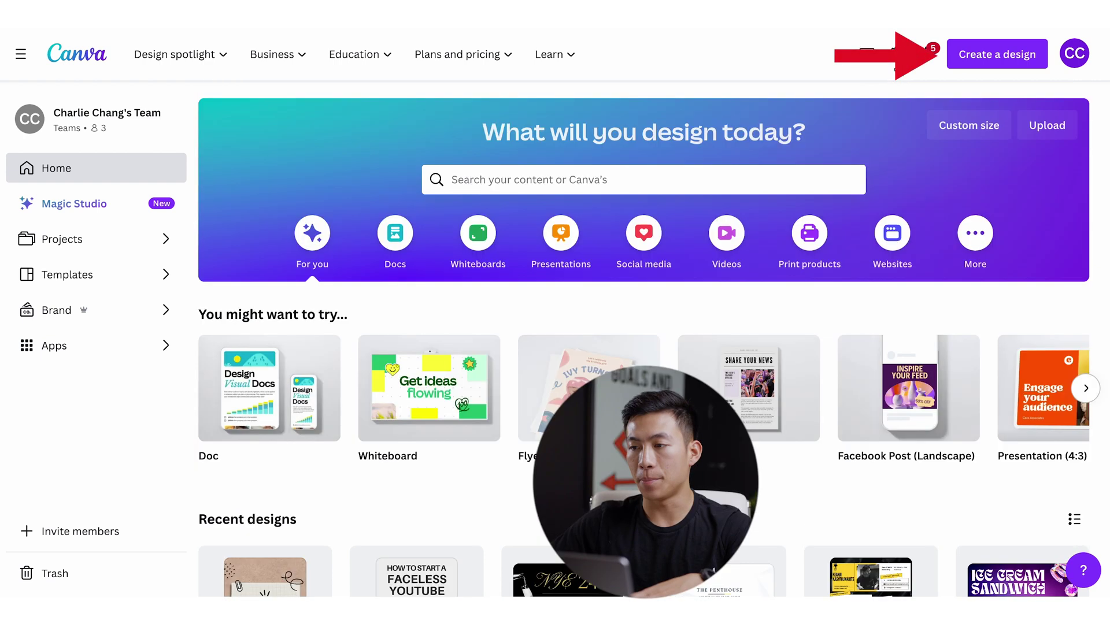
{"action": "left_click", "coordinate": [1004, 68]}
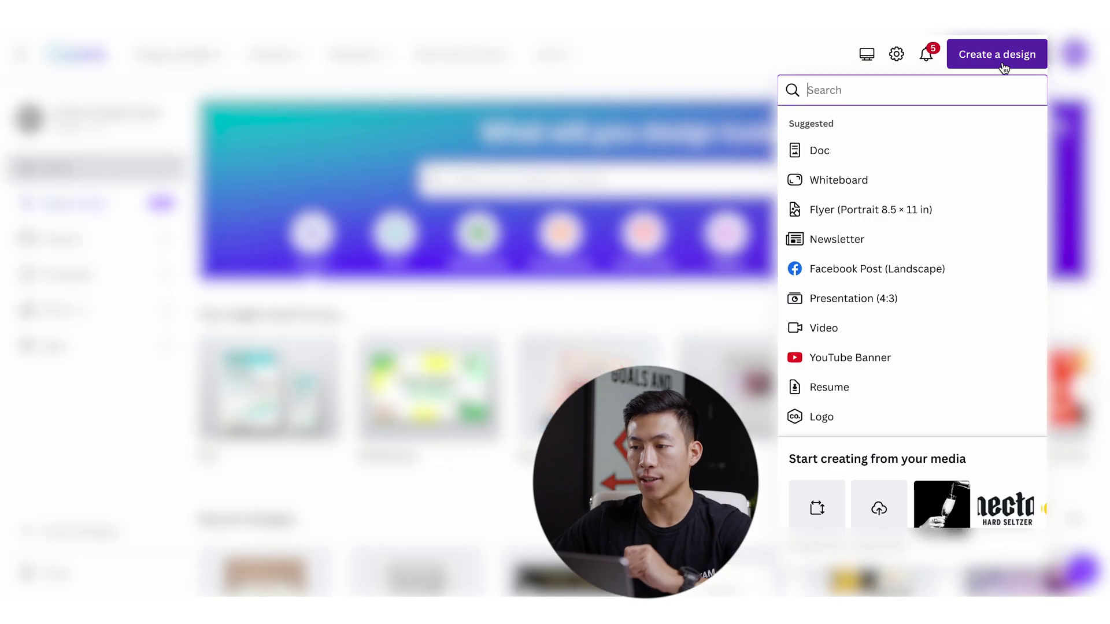
{"action": "scroll", "coordinate": [857, 287], "scroll_direction": "down", "scroll_amount": 1}
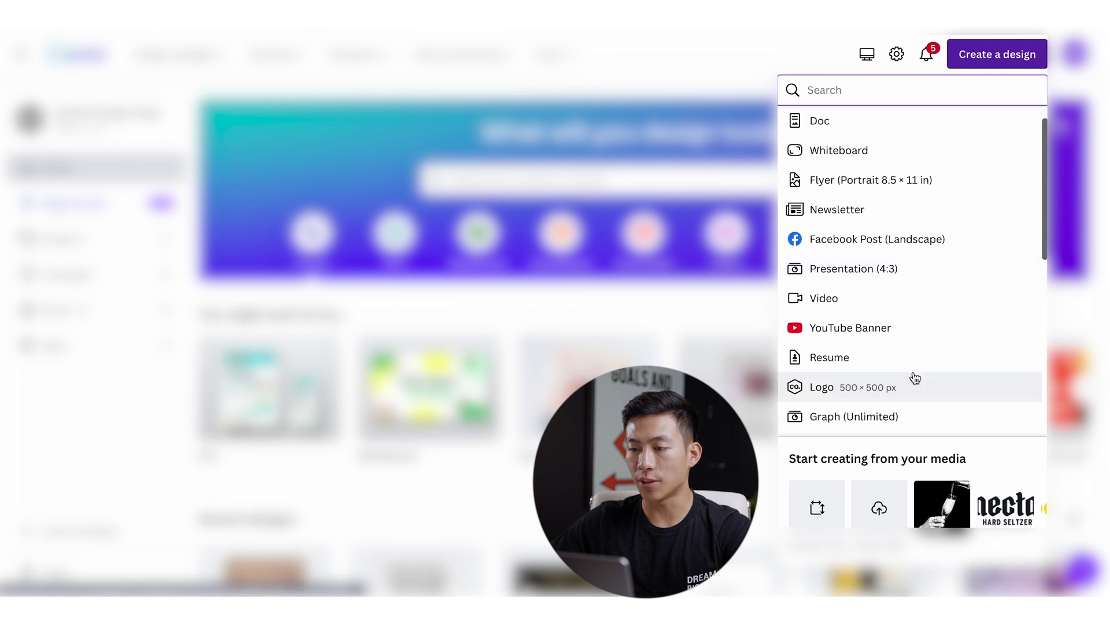
{"action": "scroll", "coordinate": [914, 378], "scroll_direction": "down", "scroll_amount": 3}
{"action": "scroll", "coordinate": [867, 405], "scroll_direction": "up", "scroll_amount": 4}
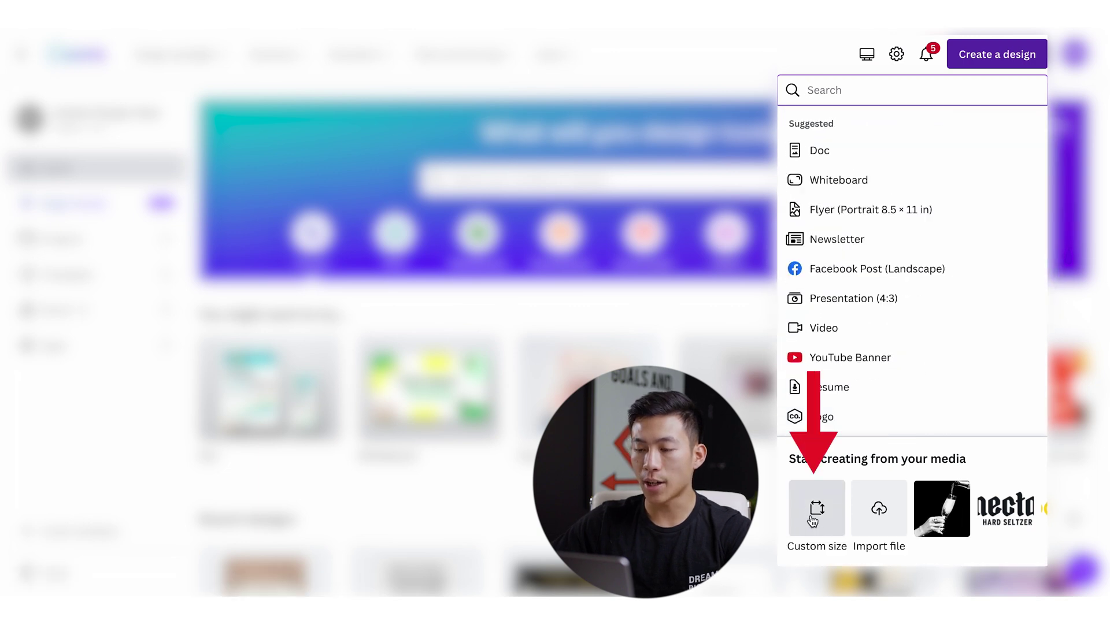
{"action": "left_click", "coordinate": [816, 517]}
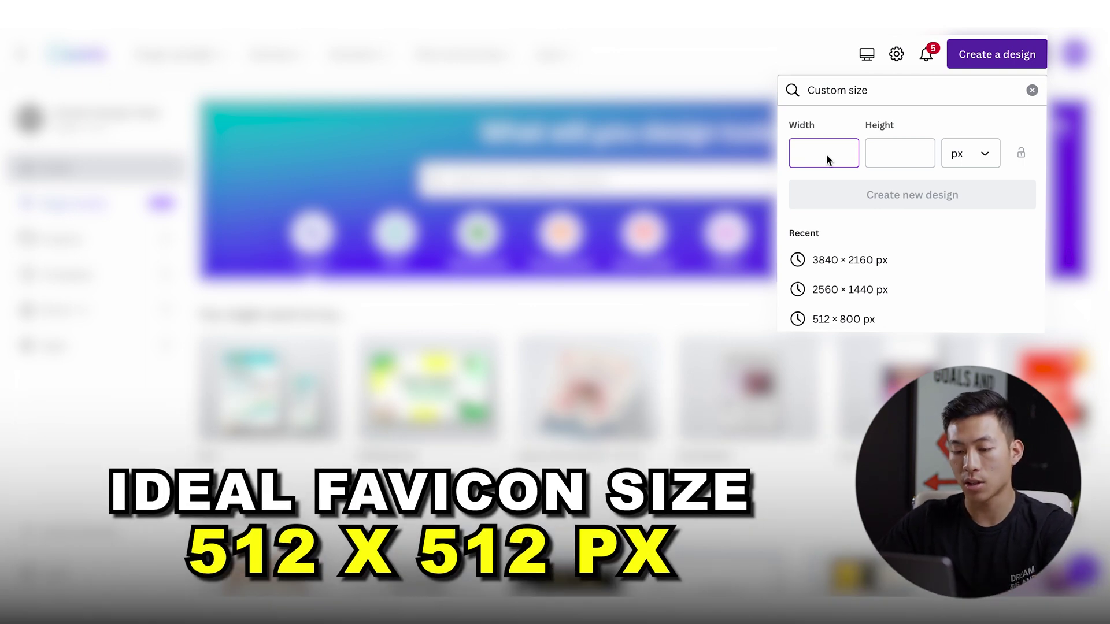
{"action": "type", "text": "512"}
{"action": "key", "text": "Tab"}
{"action": "type", "text": "512"}
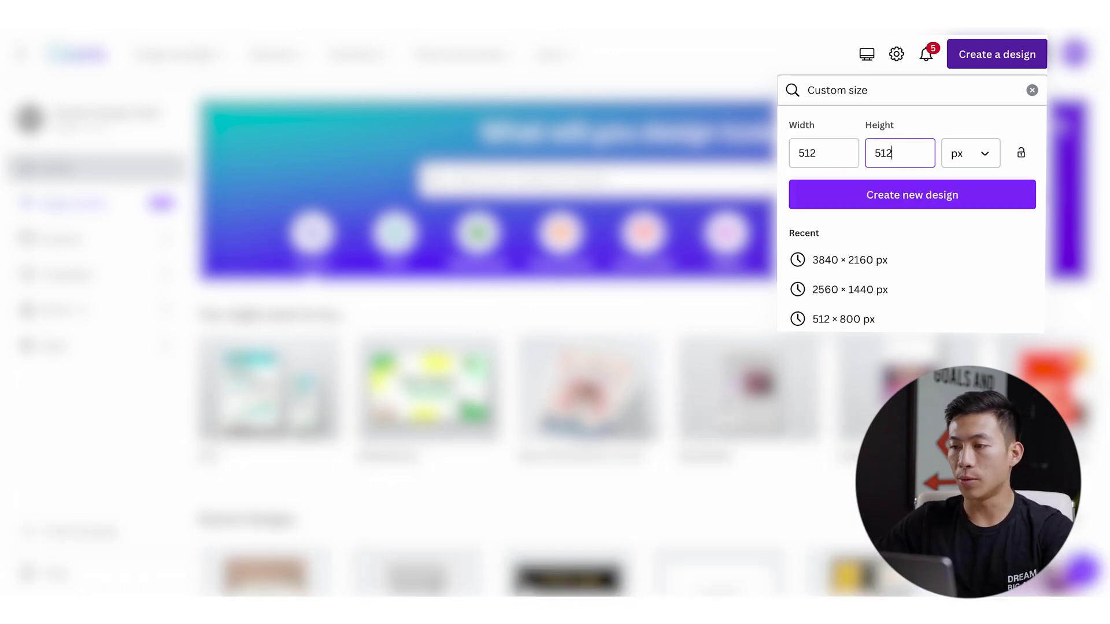
{"action": "left_click", "coordinate": [884, 198]}
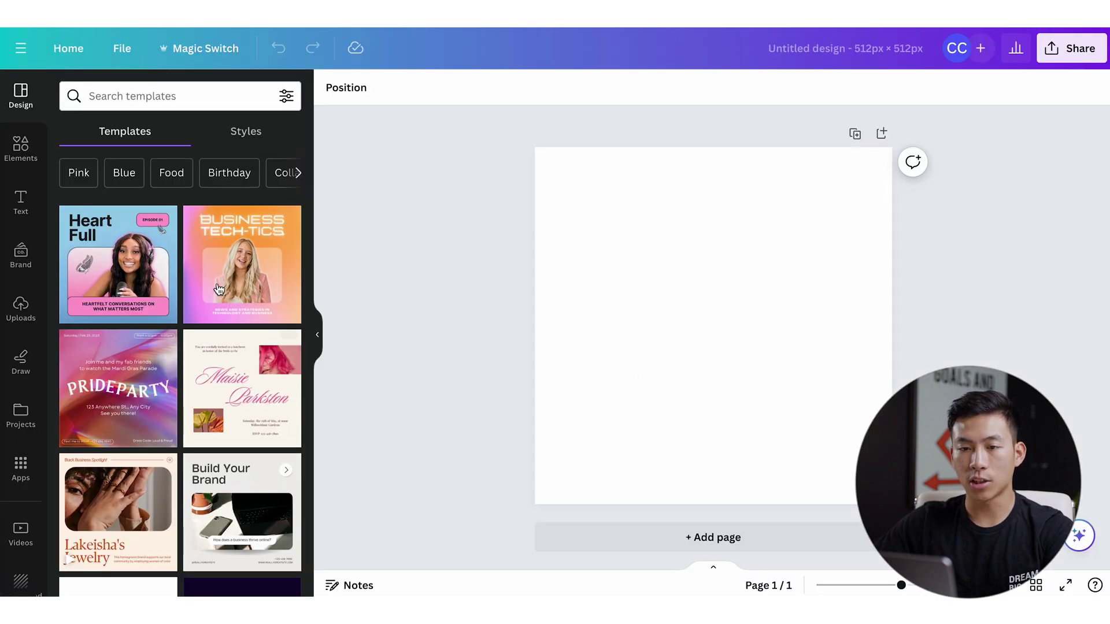
Scroll the template gallery, then browse the Elements library.
{"action": "scroll", "coordinate": [167, 461], "scroll_direction": "down", "scroll_amount": 6}
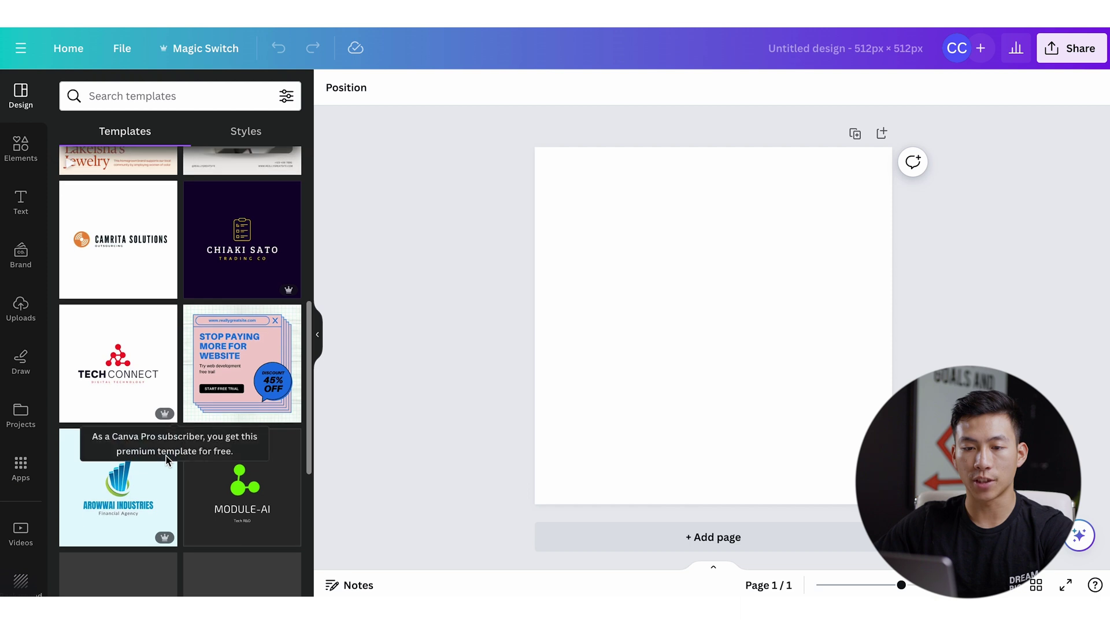
{"action": "scroll", "coordinate": [190, 426], "scroll_direction": "down", "scroll_amount": 4}
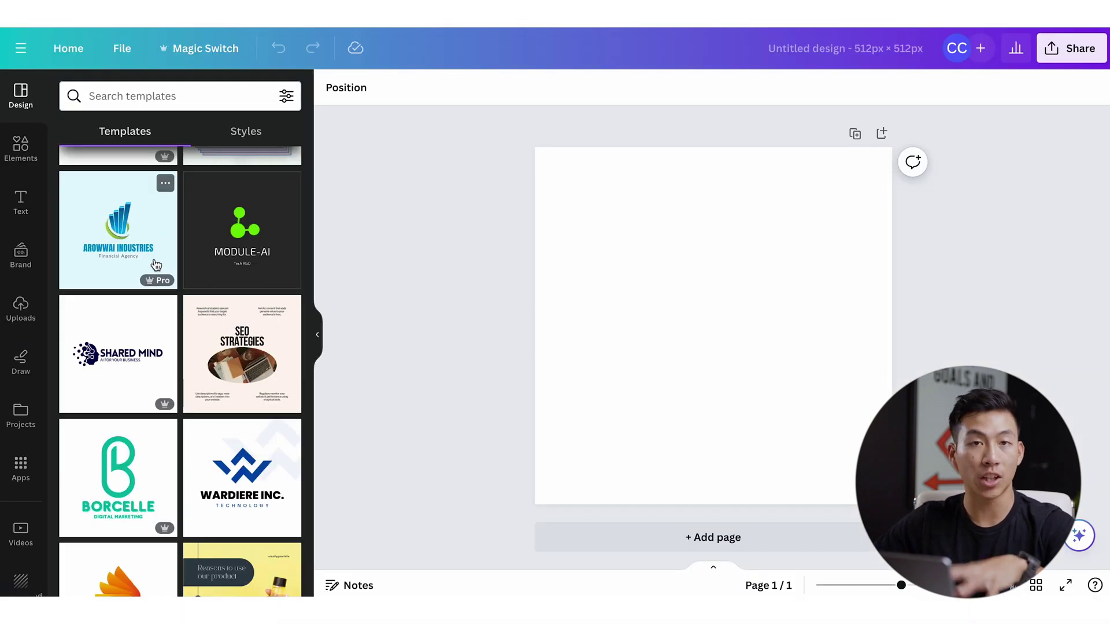
{"action": "scroll", "coordinate": [246, 365], "scroll_direction": "down", "scroll_amount": 1}
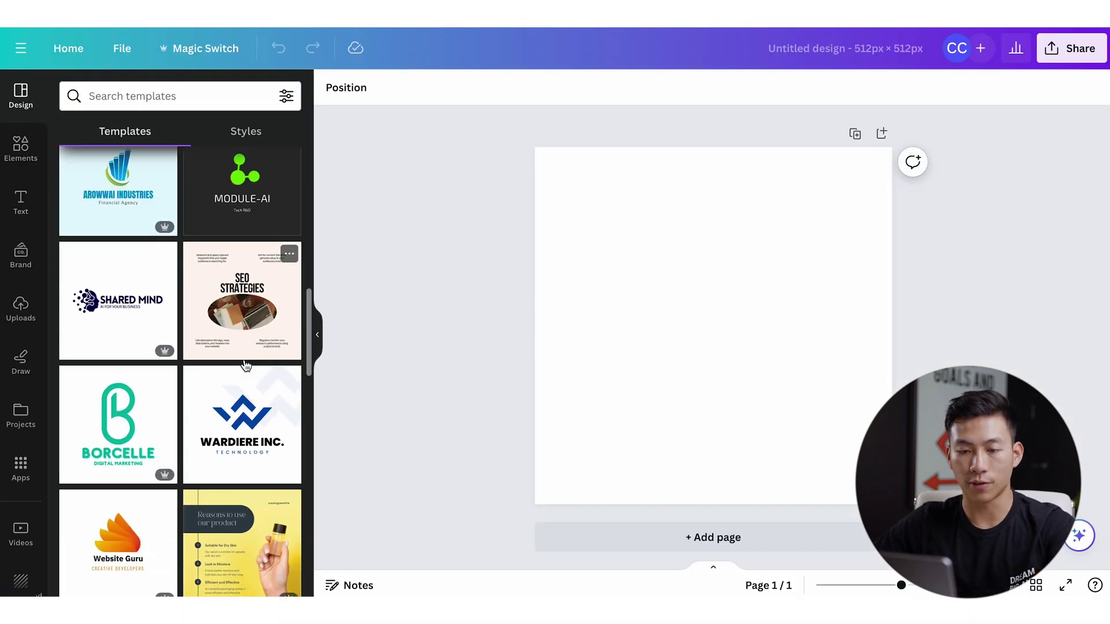
{"action": "scroll", "coordinate": [243, 359], "scroll_direction": "down", "scroll_amount": 5}
{"action": "left_click", "coordinate": [28, 160]}
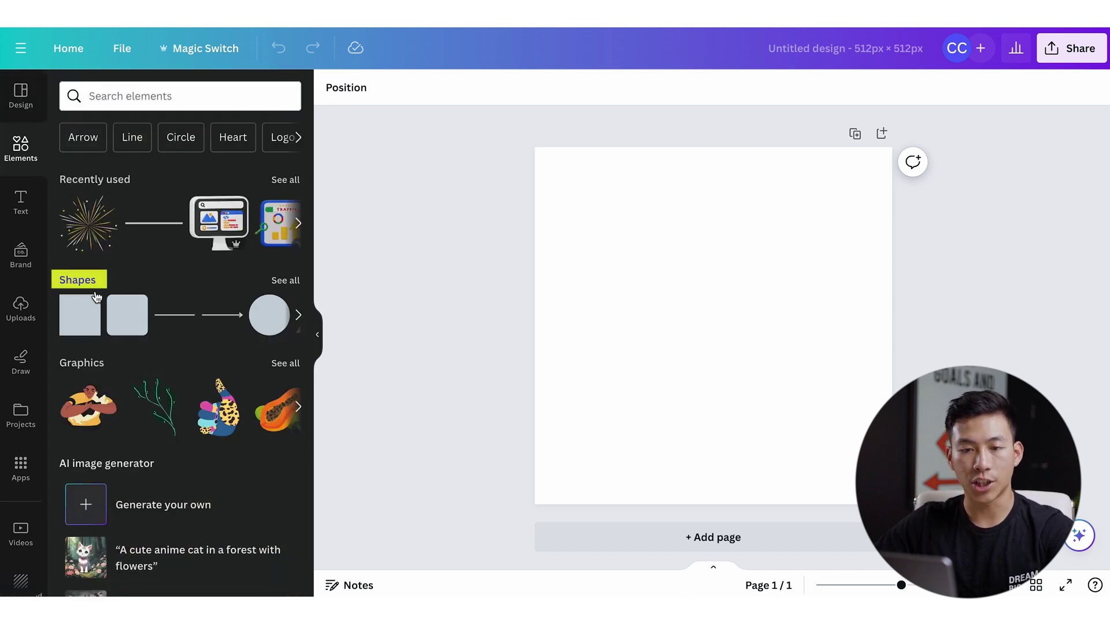
{"action": "scroll", "coordinate": [140, 355], "scroll_direction": "down", "scroll_amount": 3}
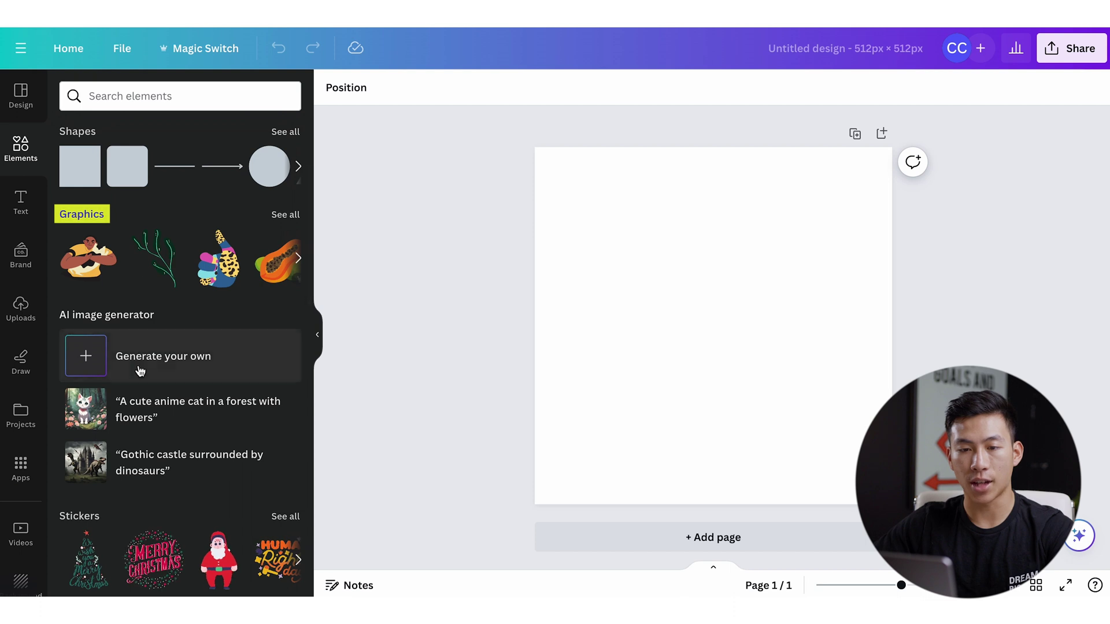
Browse the text styles and Draw tools, then return to the templates.
{"action": "left_click", "coordinate": [40, 203]}
{"action": "scroll", "coordinate": [173, 383], "scroll_direction": "down", "scroll_amount": 4}
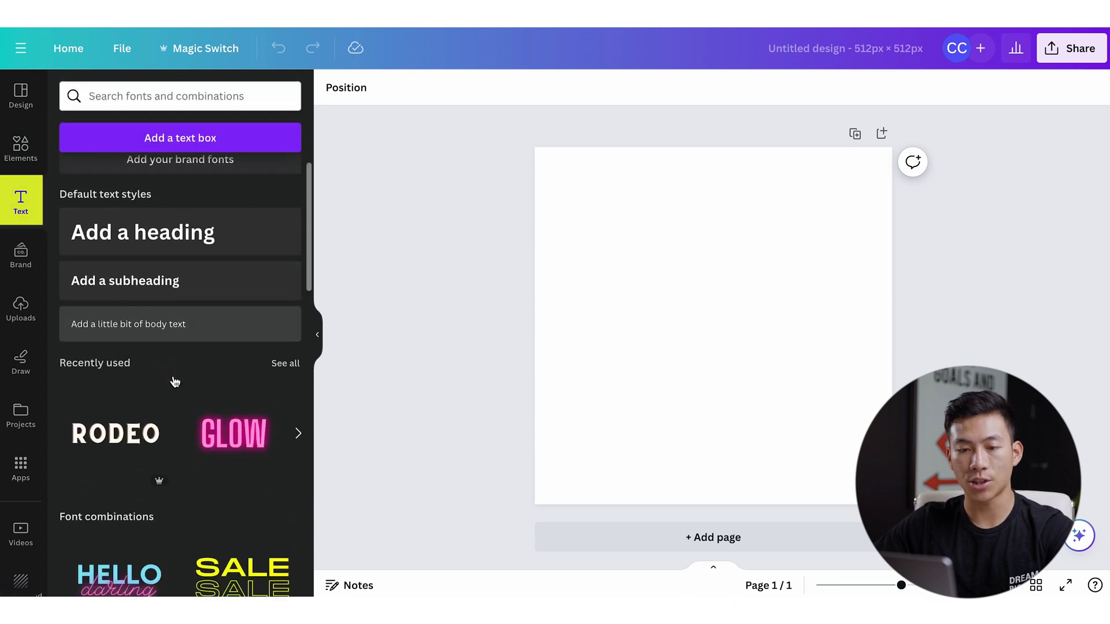
{"action": "scroll", "coordinate": [173, 381], "scroll_direction": "down", "scroll_amount": 3}
{"action": "scroll", "coordinate": [173, 381], "scroll_direction": "up", "scroll_amount": 7}
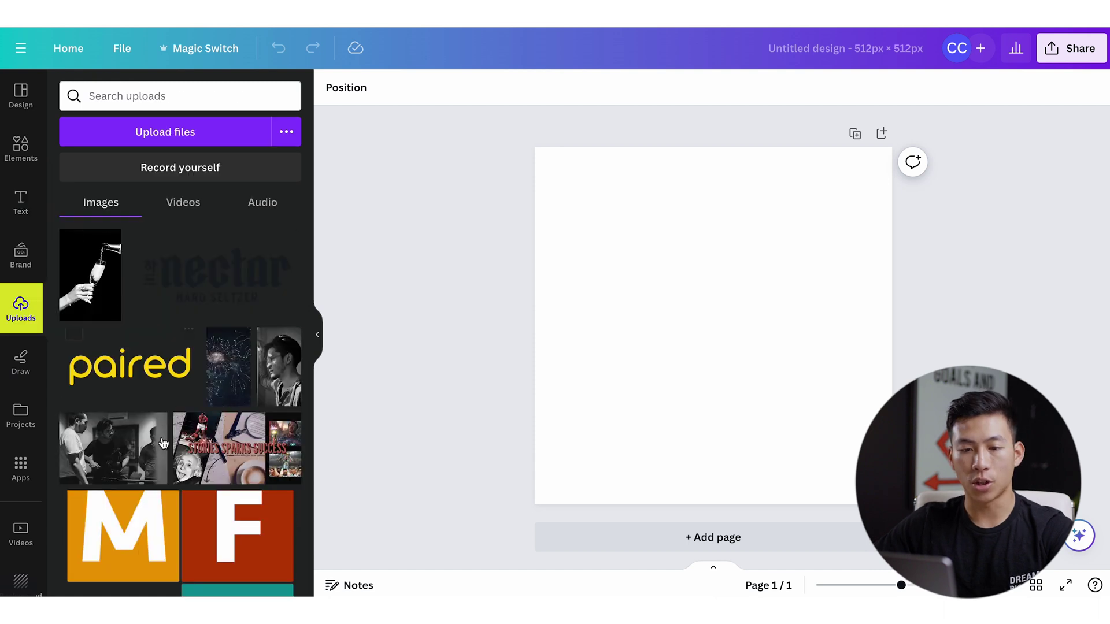
{"action": "left_click", "coordinate": [19, 376]}
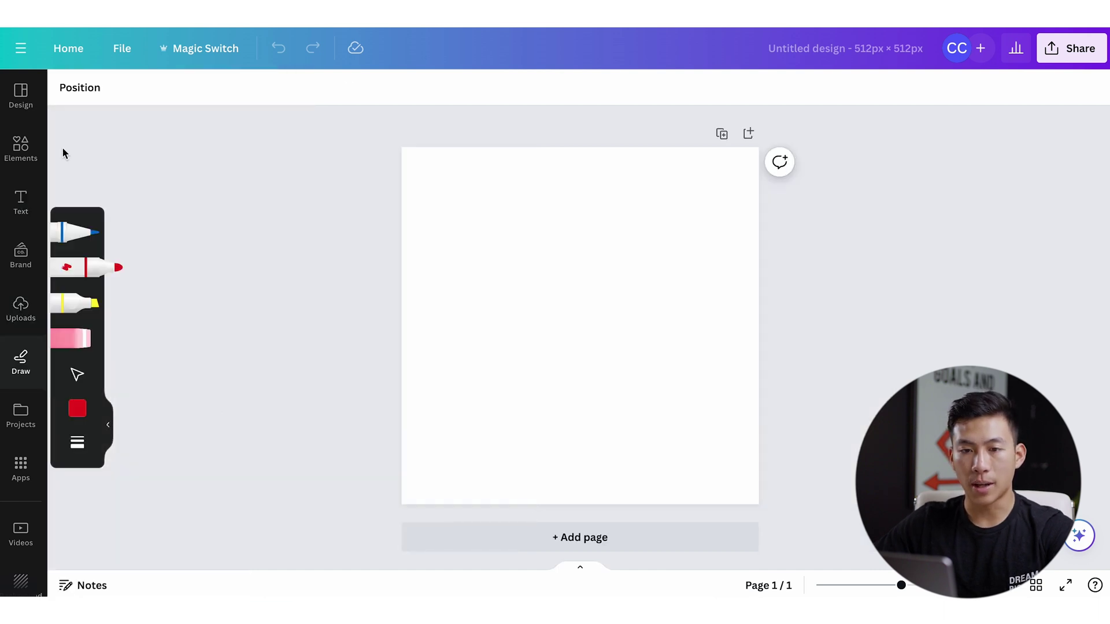
{"action": "left_click", "coordinate": [30, 104]}
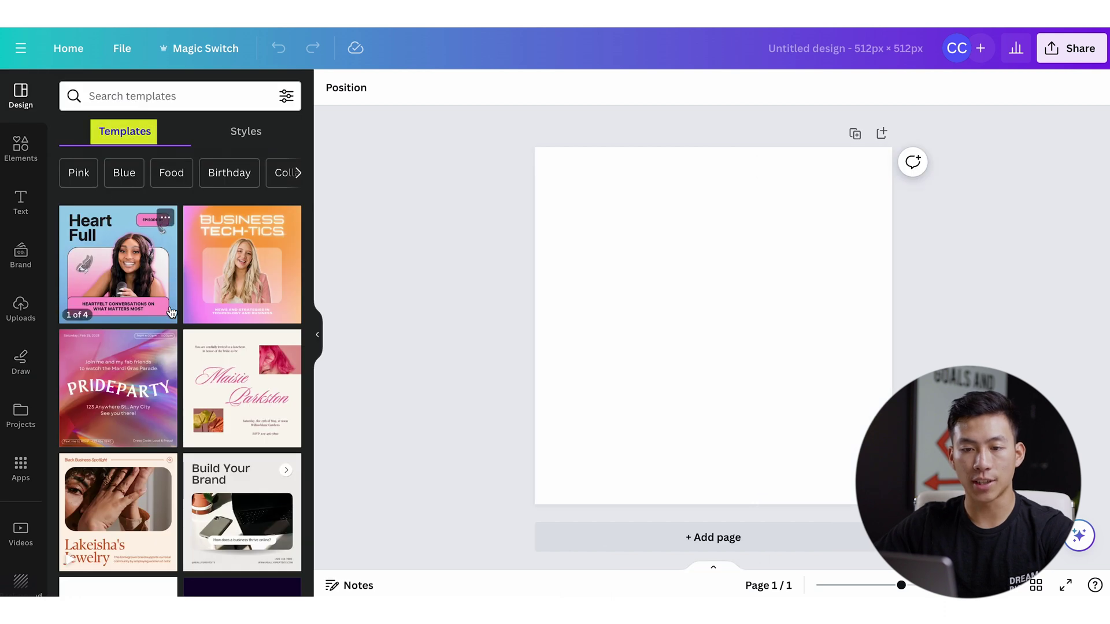
Apply the Ocean Surfing circular badge logo template to the 512 × 512 canvas.
{"action": "scroll", "coordinate": [181, 315], "scroll_direction": "down", "scroll_amount": 15}
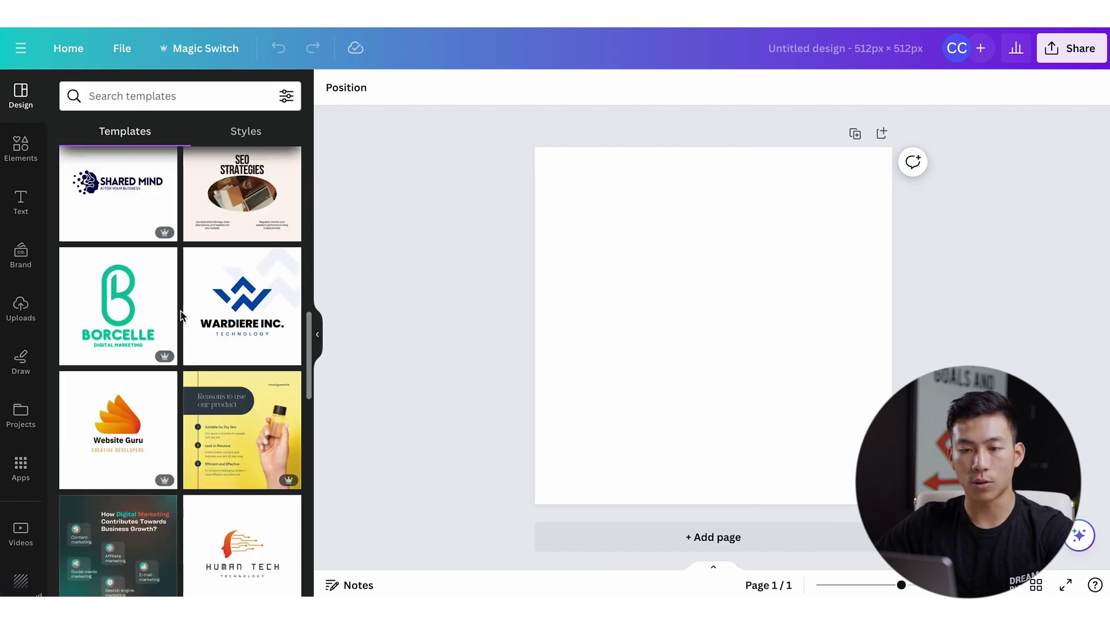
{"action": "scroll", "coordinate": [181, 315], "scroll_direction": "down", "scroll_amount": 10}
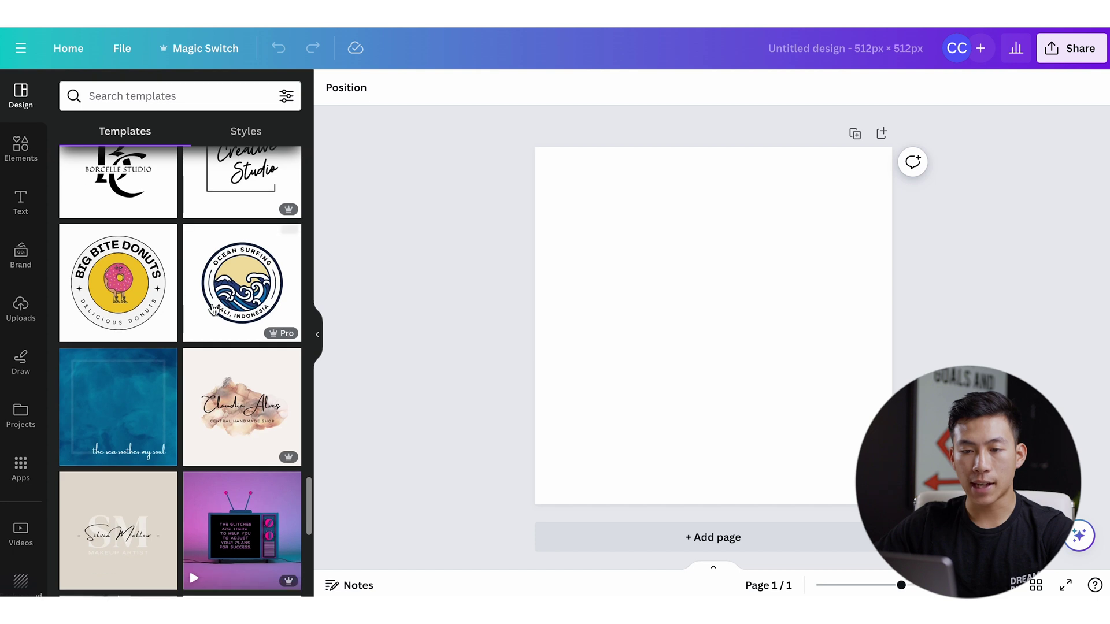
{"action": "left_click", "coordinate": [239, 305]}
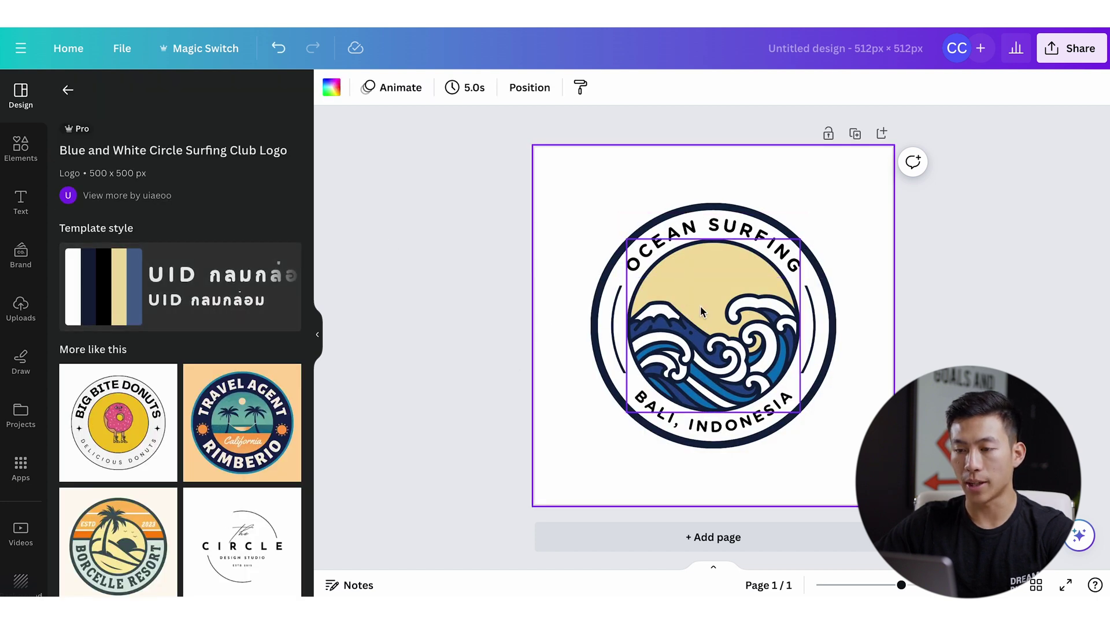
{"action": "scroll", "coordinate": [174, 405], "scroll_direction": "down", "scroll_amount": 3}
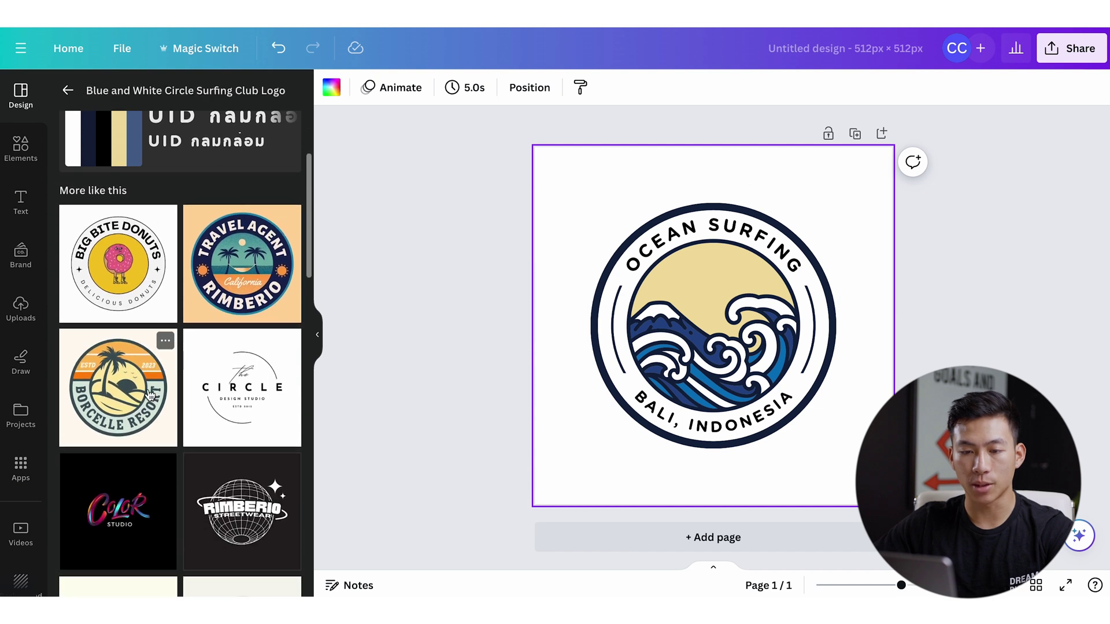
{"action": "scroll", "coordinate": [181, 426], "scroll_direction": "down", "scroll_amount": 6}
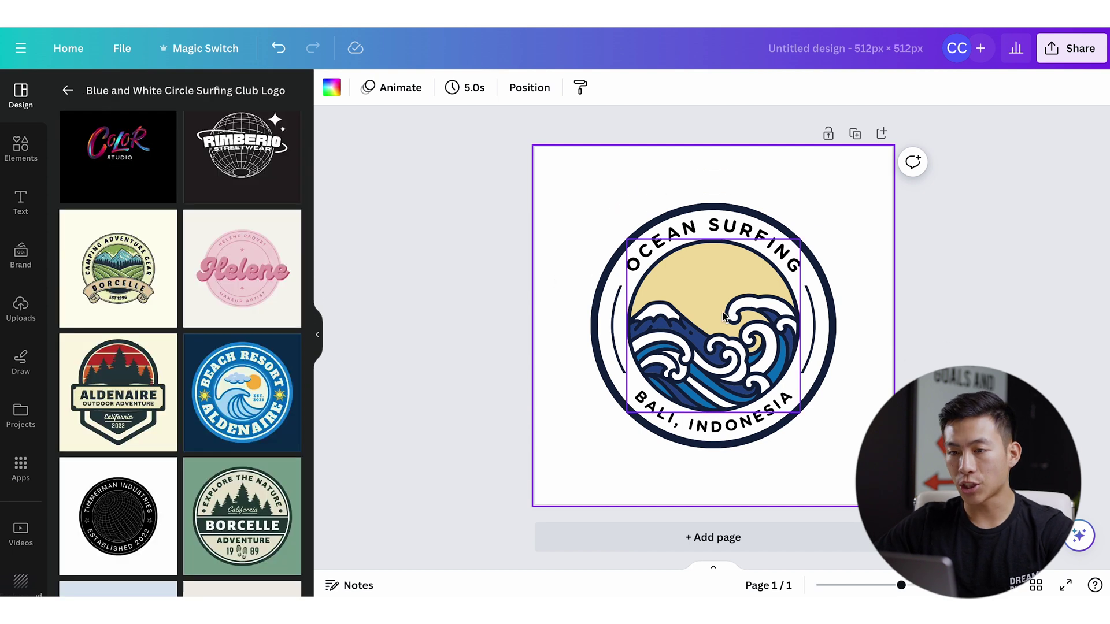
Change the curved OCEAN SURFING heading to STARTUPWISE.
{"action": "left_click", "coordinate": [710, 243]}
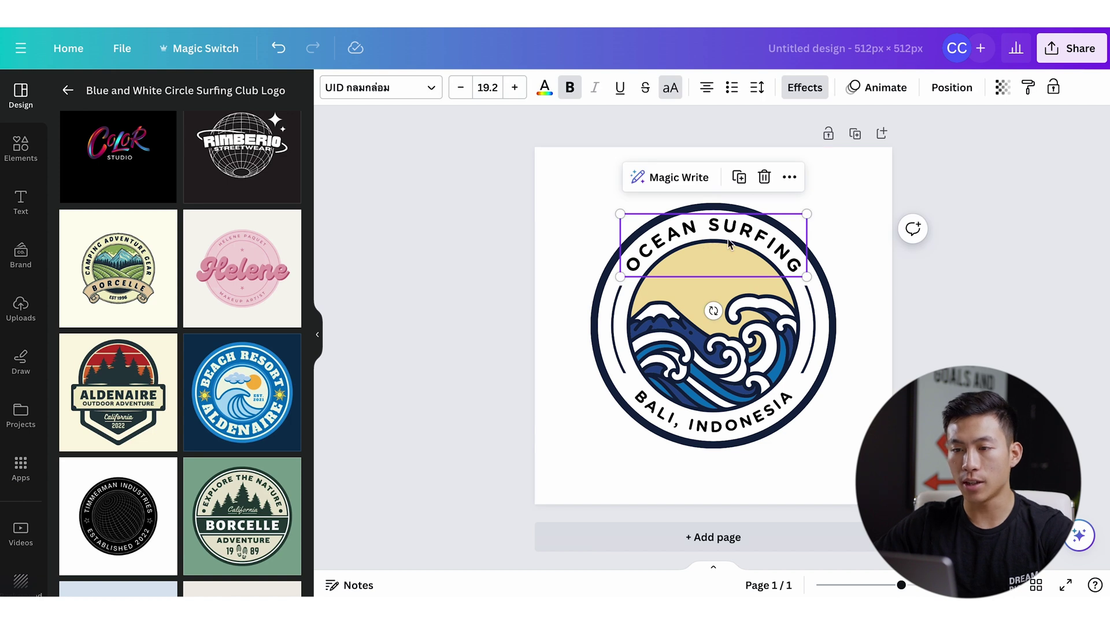
{"action": "double_click", "coordinate": [696, 235]}
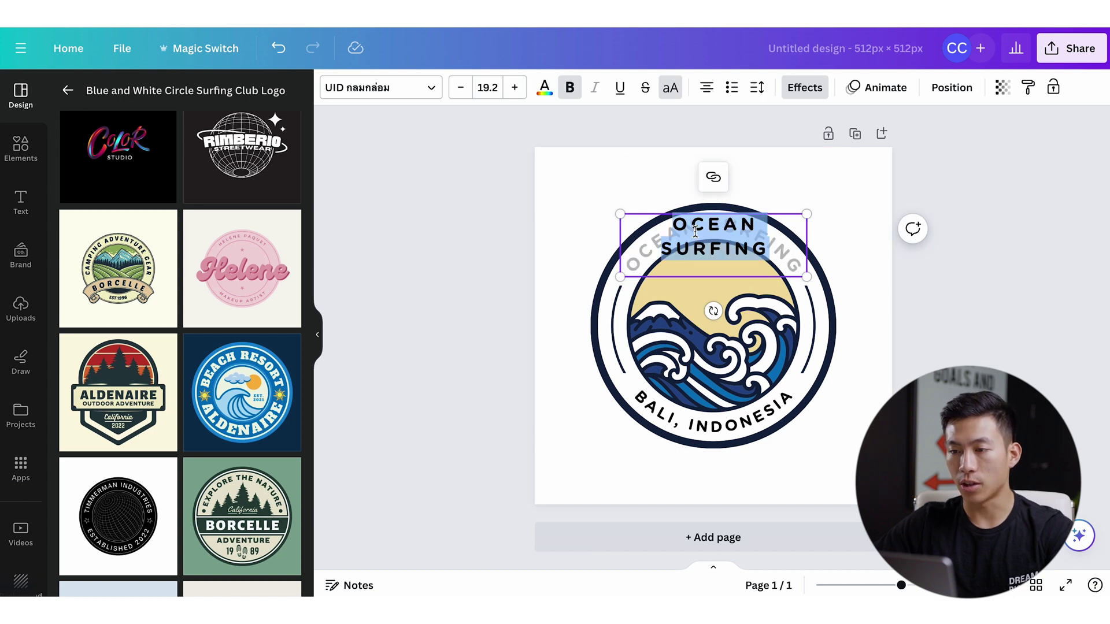
{"action": "type", "text": "startupwise"}
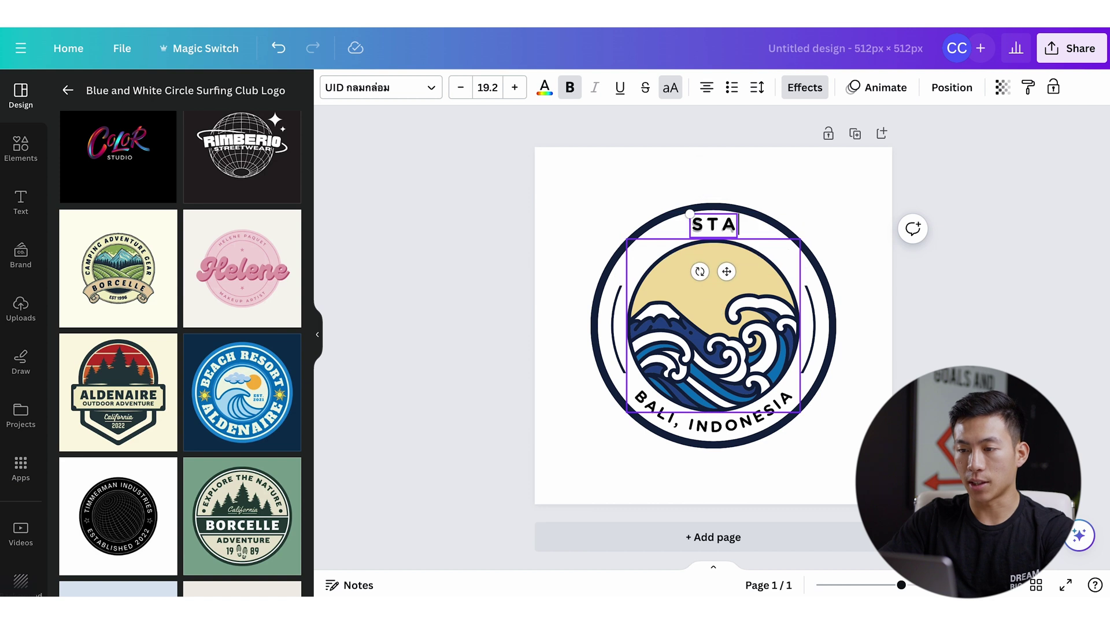
{"action": "key", "text": "Escape"}
Change the curved BALI, INDONESIA bottom text to EST. 2021.
{"action": "double_click", "coordinate": [724, 429]}
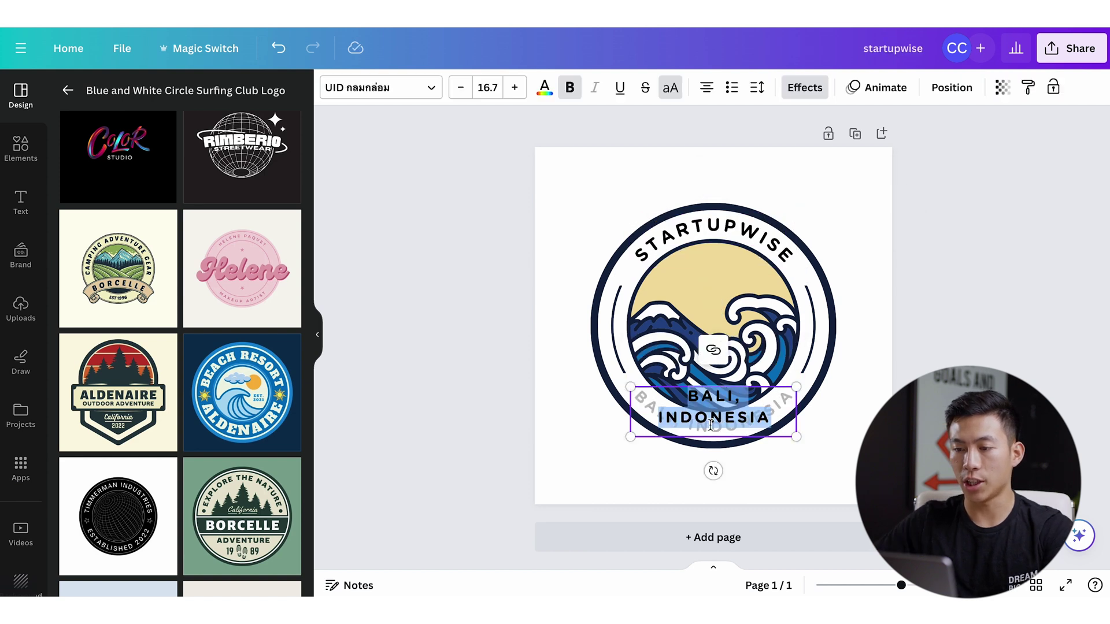
{"action": "type", "text": "E"}
{"action": "type", "text": "ST. 2021"}
{"action": "left_click", "coordinate": [716, 346]}
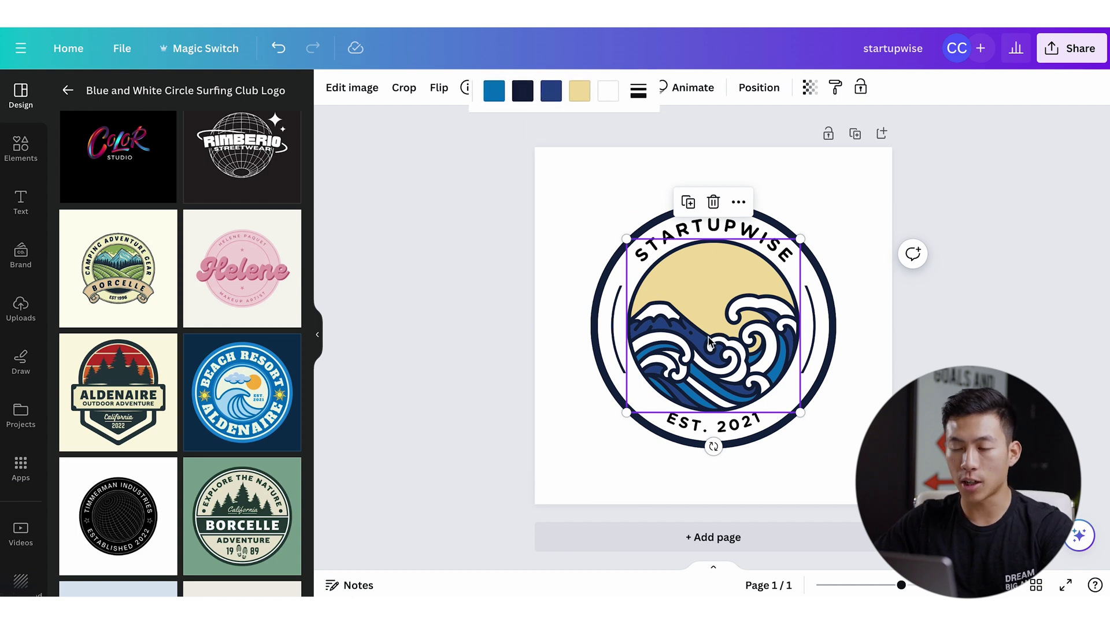
{"action": "left_click", "coordinate": [21, 148]}
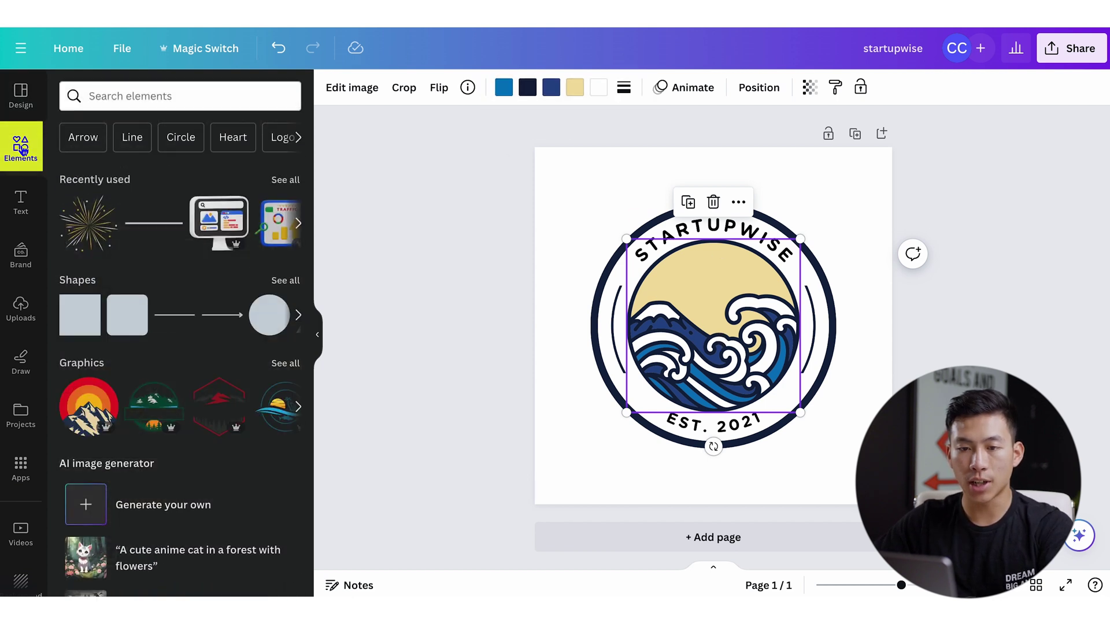
Search Elements for 'arrow' and add a black arrow graphic to the design.
{"action": "left_click", "coordinate": [175, 103]}
{"action": "type", "text": "arrow"}
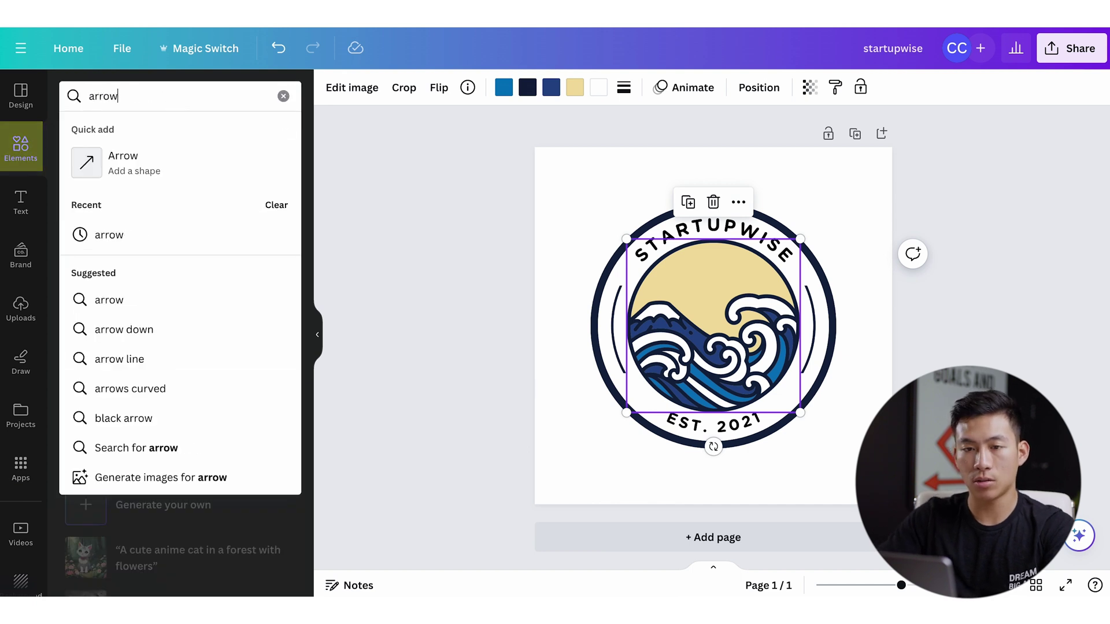
{"action": "key", "text": "Return"}
{"action": "left_click", "coordinate": [284, 299]}
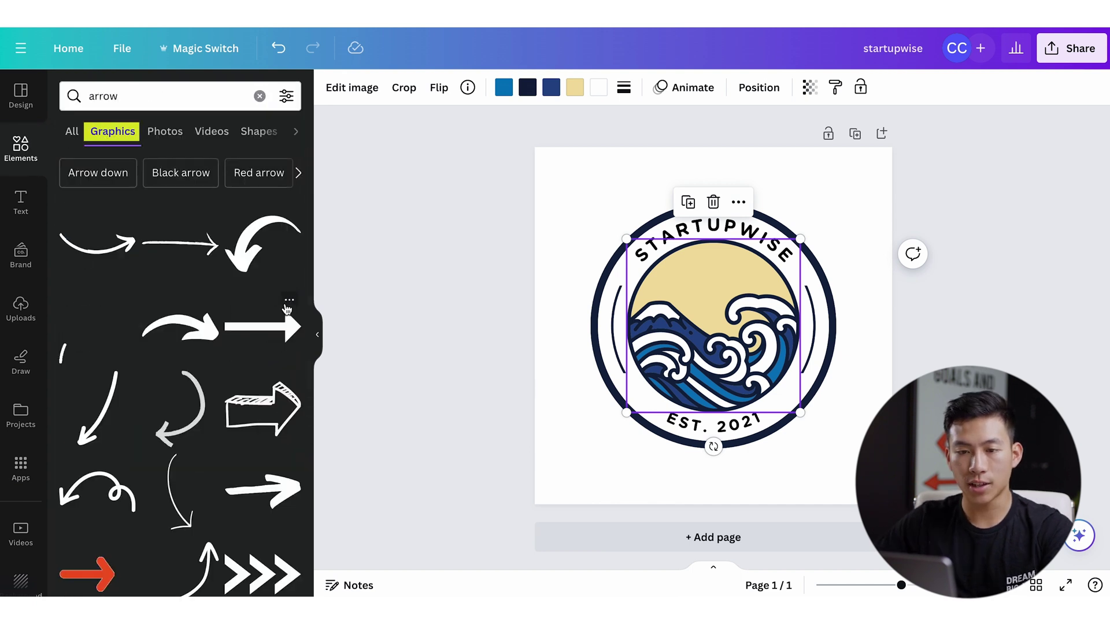
{"action": "left_click", "coordinate": [261, 343]}
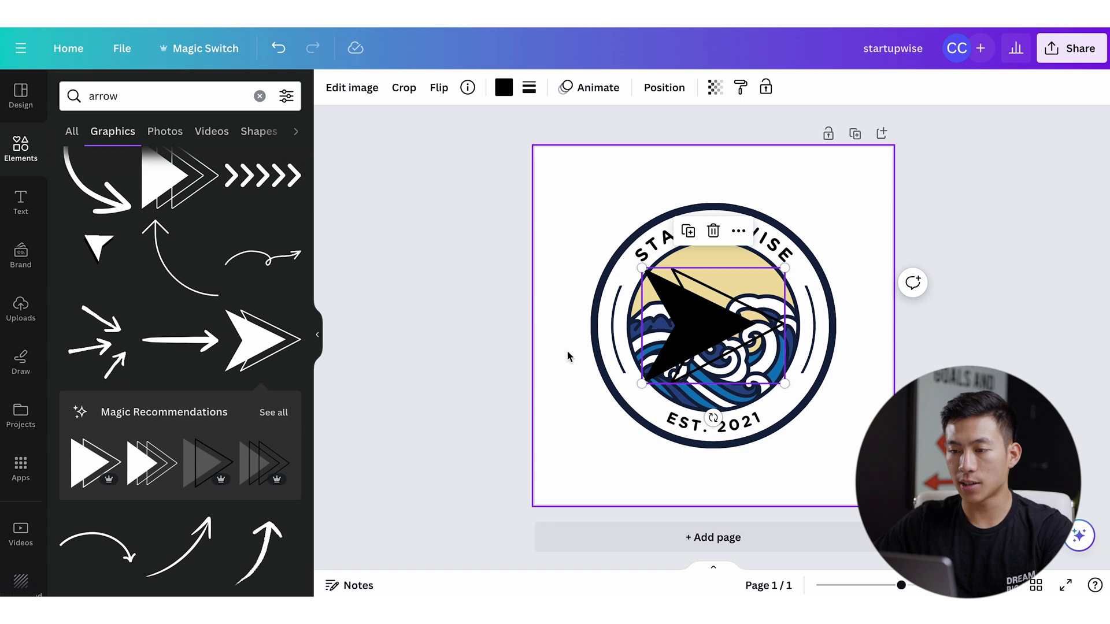
{"action": "left_click_drag", "start_coordinate": [714, 324], "coordinate": [853, 461]}
Delete the wave illustration, centre the arrow in the badge and tilt it diagonally.
{"action": "left_click", "coordinate": [684, 341]}
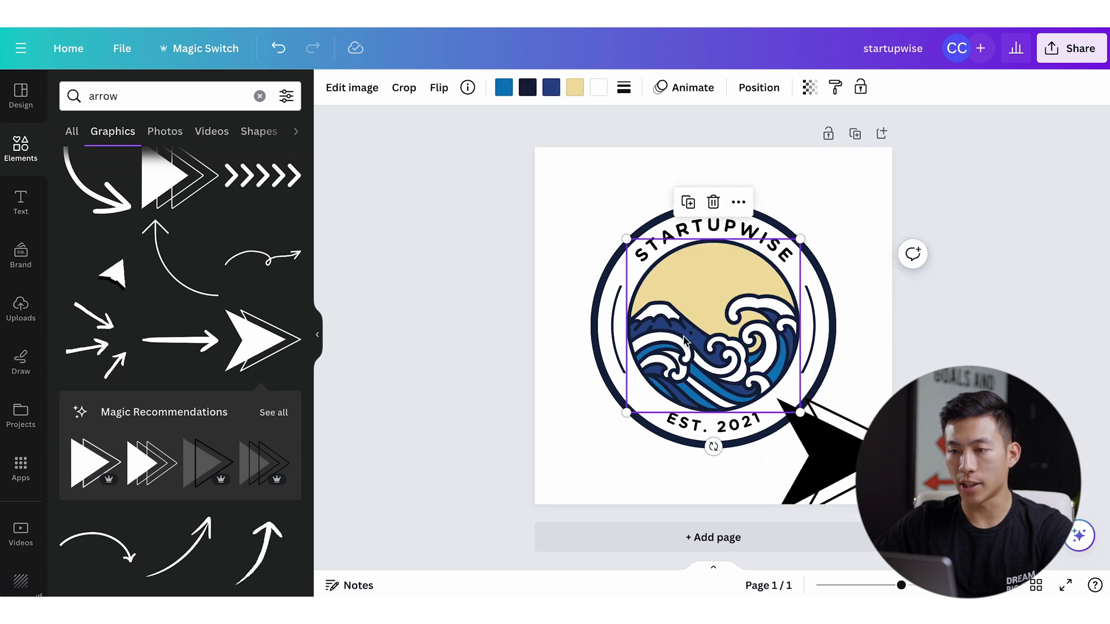
{"action": "key", "text": "Delete"}
{"action": "left_click", "coordinate": [835, 457]}
{"action": "left_click_drag", "start_coordinate": [851, 461], "coordinate": [717, 330]}
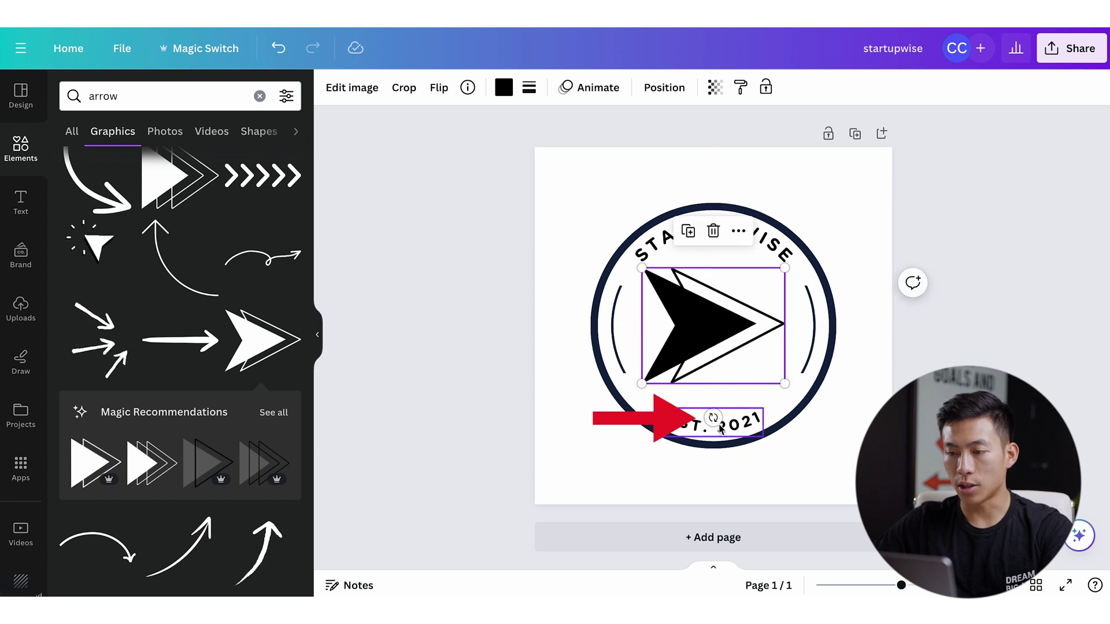
{"action": "left_click_drag", "start_coordinate": [713, 418], "coordinate": [769, 394]}
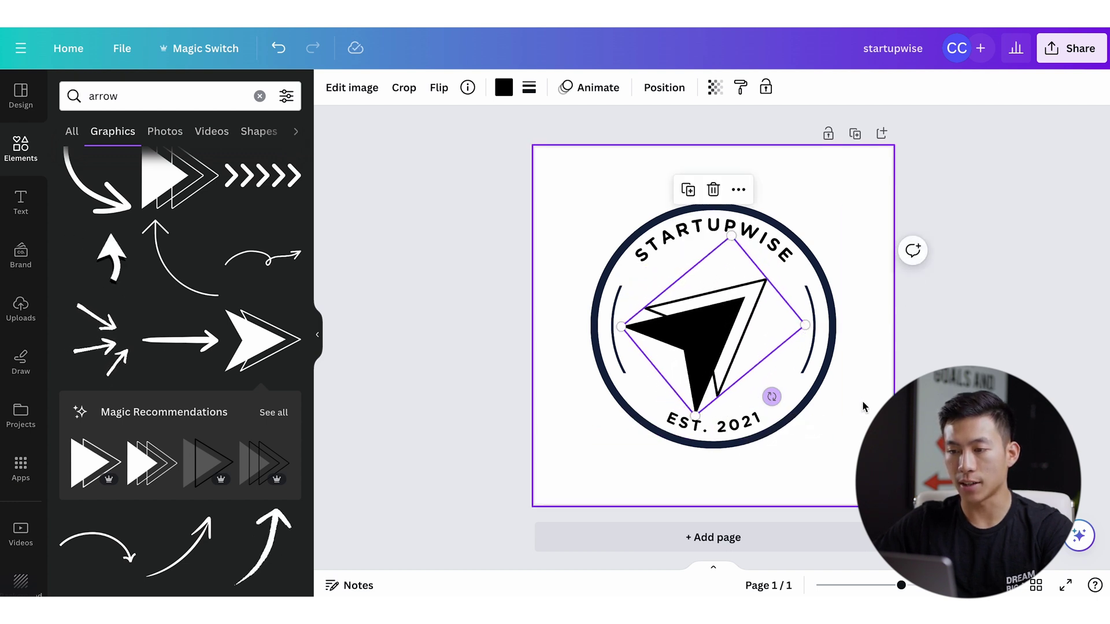
{"action": "left_click_drag", "start_coordinate": [722, 343], "coordinate": [730, 334]}
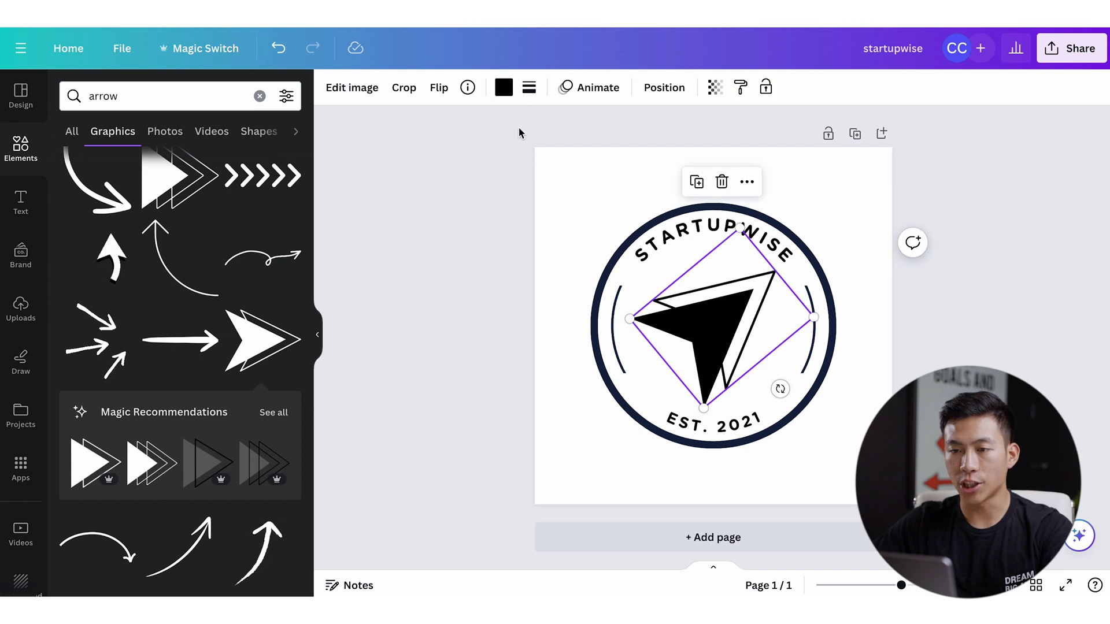
{"action": "left_click", "coordinate": [504, 87]}
Try a light green shade on the arrow.
{"action": "scroll", "coordinate": [160, 305], "scroll_direction": "down", "scroll_amount": 1}
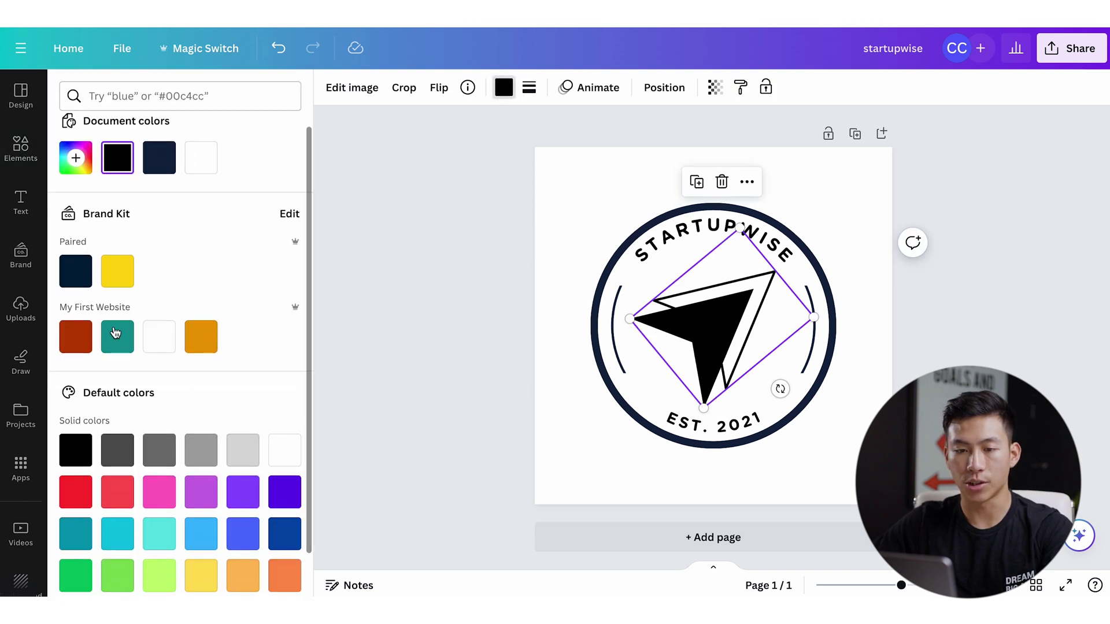
{"action": "scroll", "coordinate": [156, 312], "scroll_direction": "down", "scroll_amount": 2}
{"action": "left_click", "coordinate": [117, 525]}
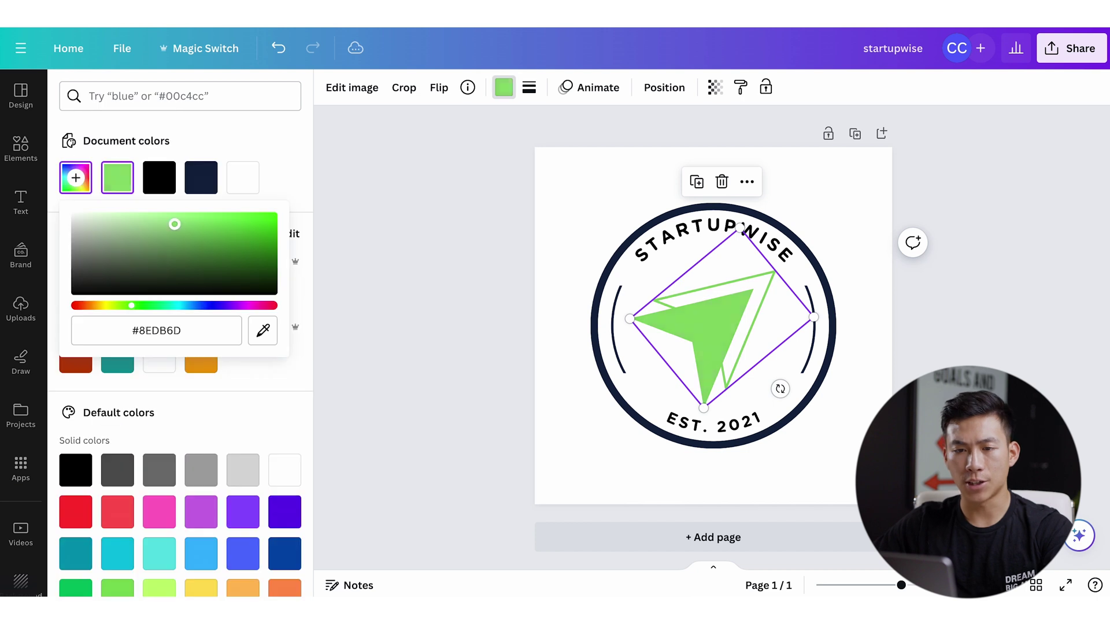
{"action": "left_click_drag", "start_coordinate": [173, 223], "coordinate": [201, 235]}
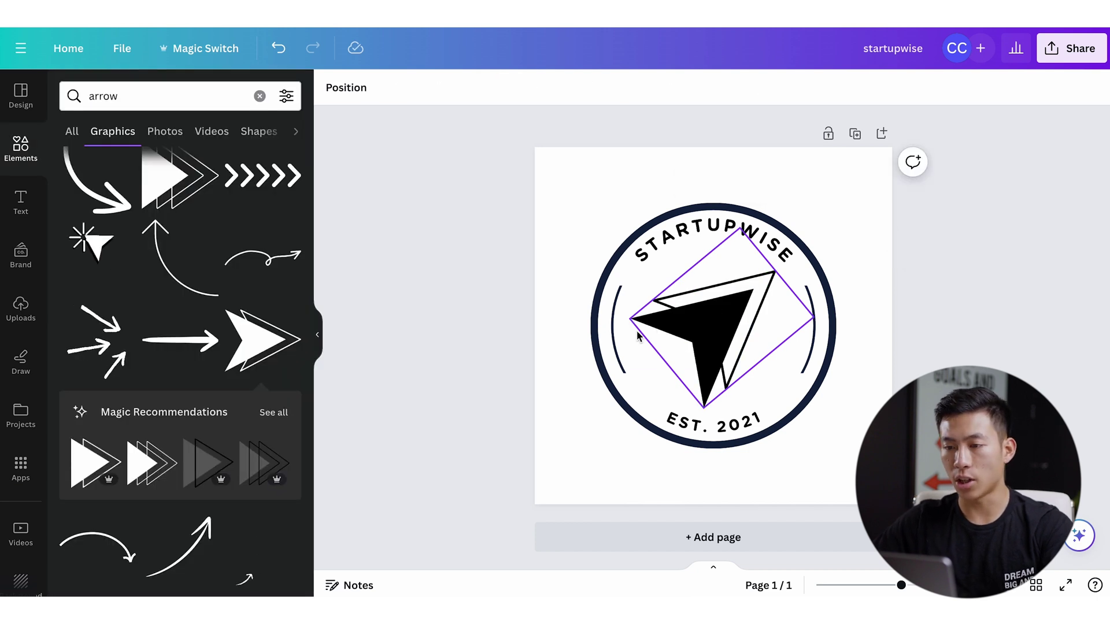
Check the badge group, STARTUPWISE text and side arcs, deselect everything, then bring up Share.
{"action": "left_click", "coordinate": [713, 315]}
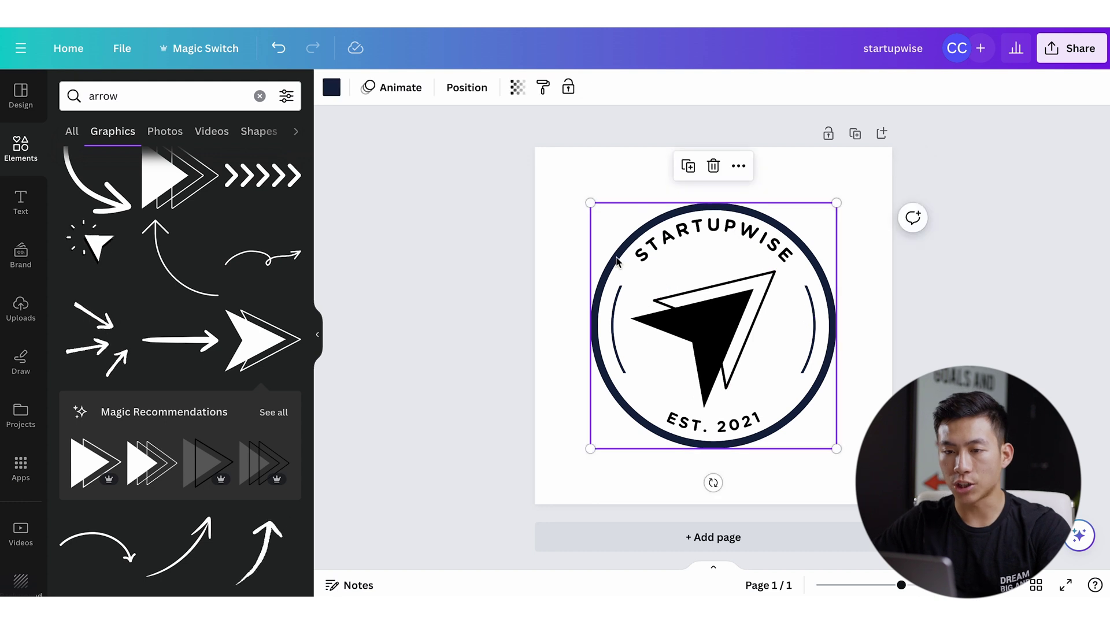
{"action": "left_click", "coordinate": [667, 245]}
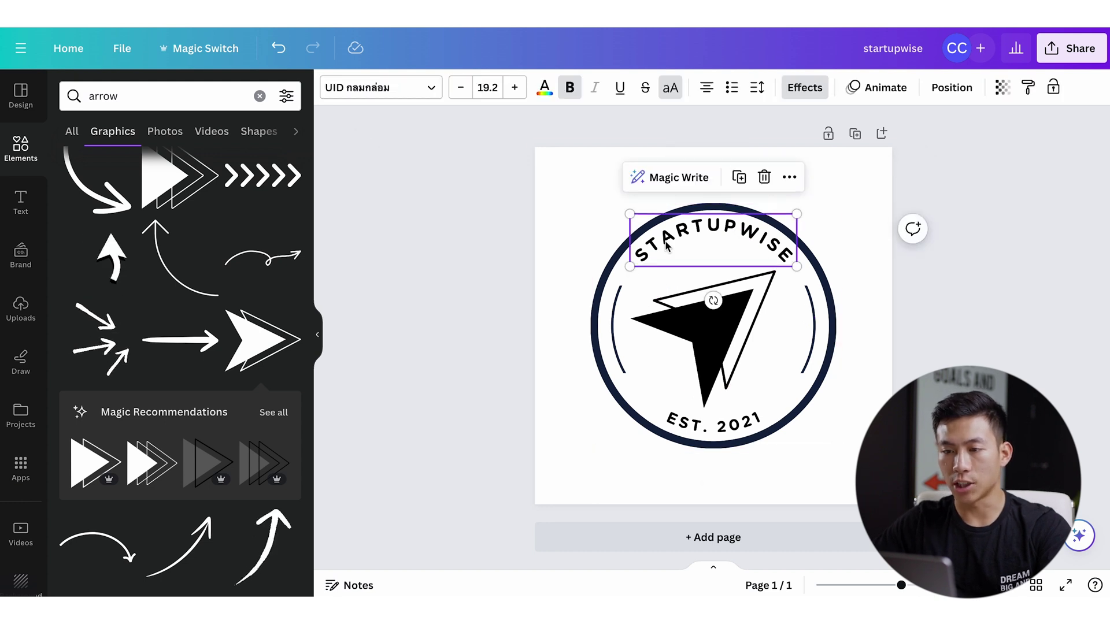
{"action": "left_click", "coordinate": [616, 345]}
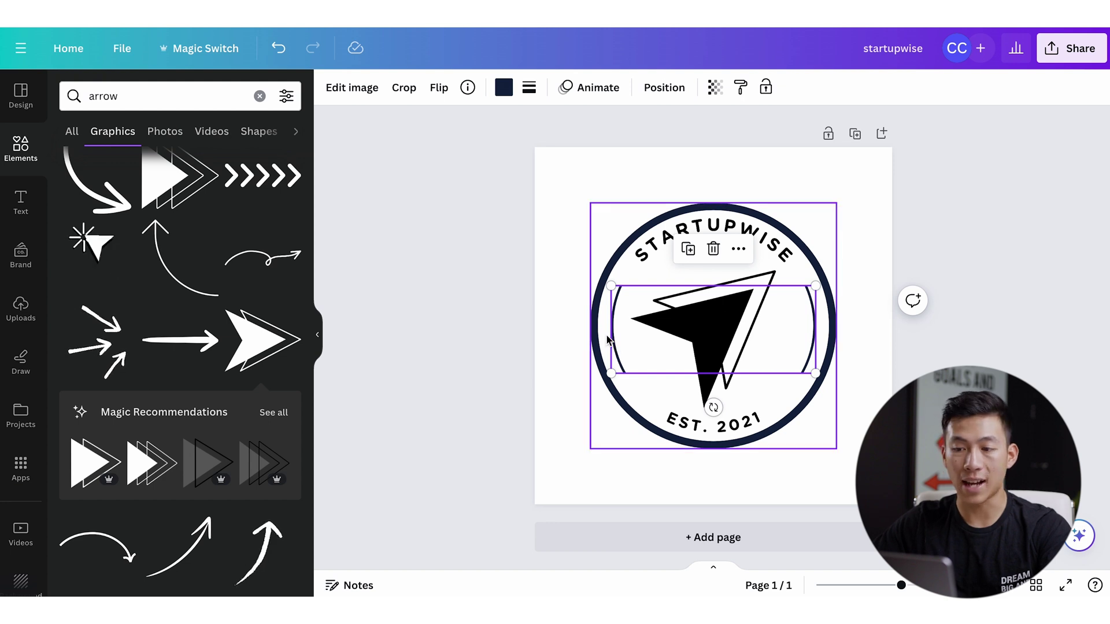
{"action": "left_click", "coordinate": [488, 322]}
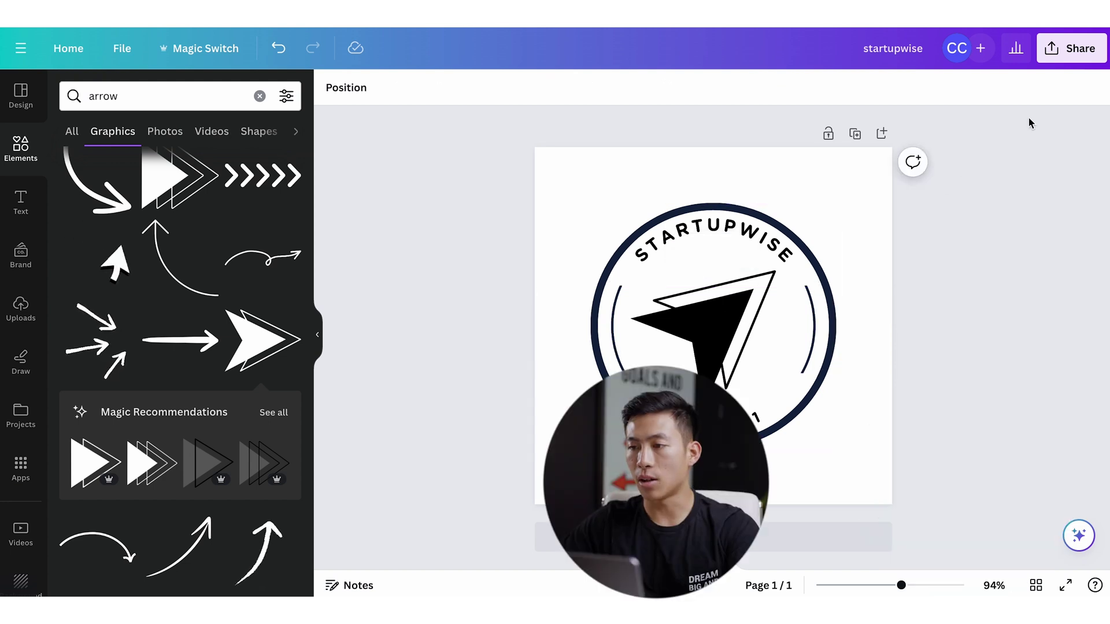
{"action": "left_click", "coordinate": [1072, 48]}
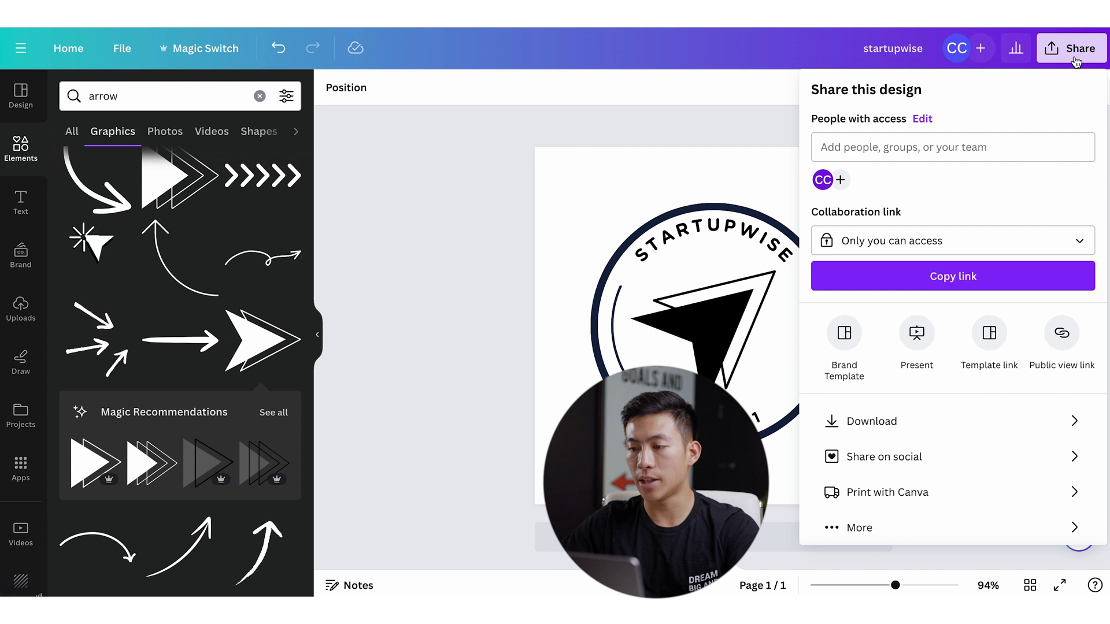
Download the 512 × 512 px badge with file type set to JPG.
{"action": "left_click", "coordinate": [893, 419]}
{"action": "left_click", "coordinate": [902, 151]}
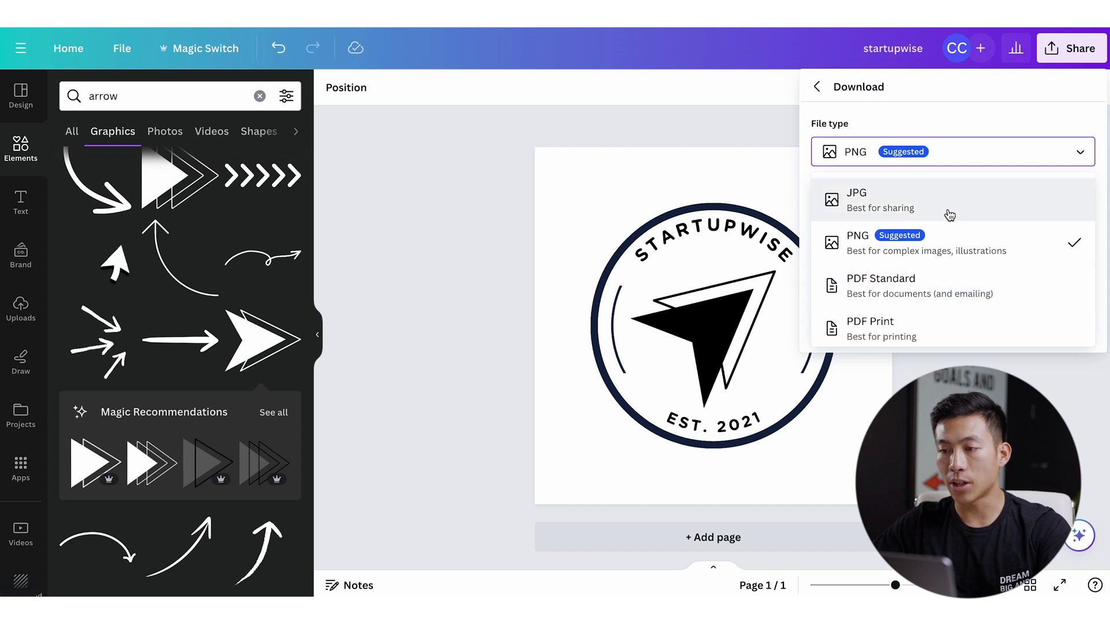
{"action": "left_click", "coordinate": [972, 213]}
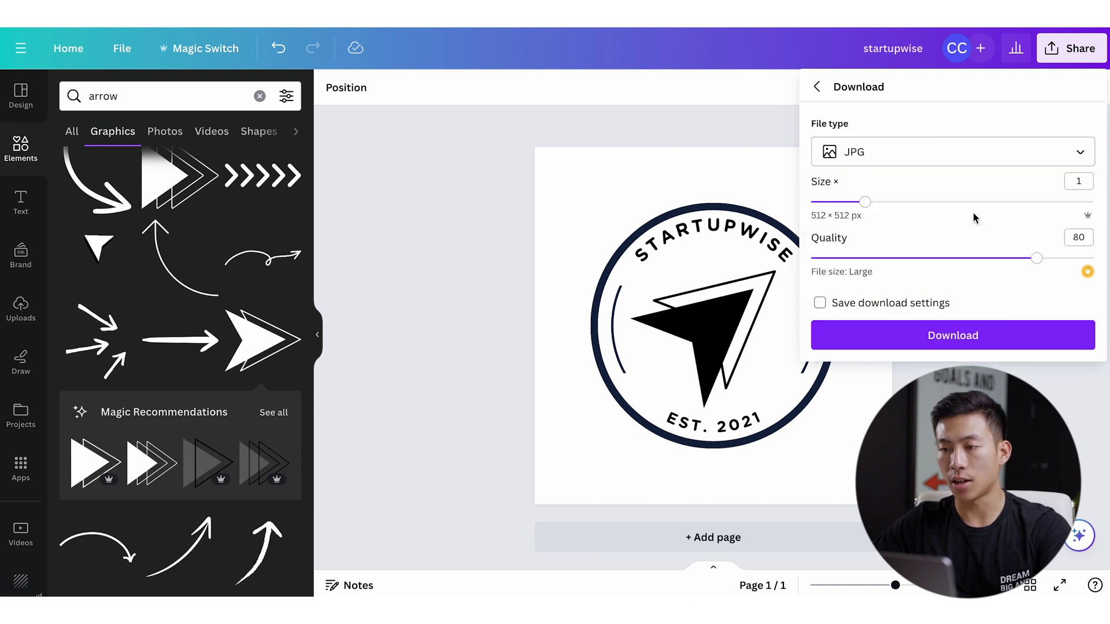
{"action": "left_click", "coordinate": [907, 342]}
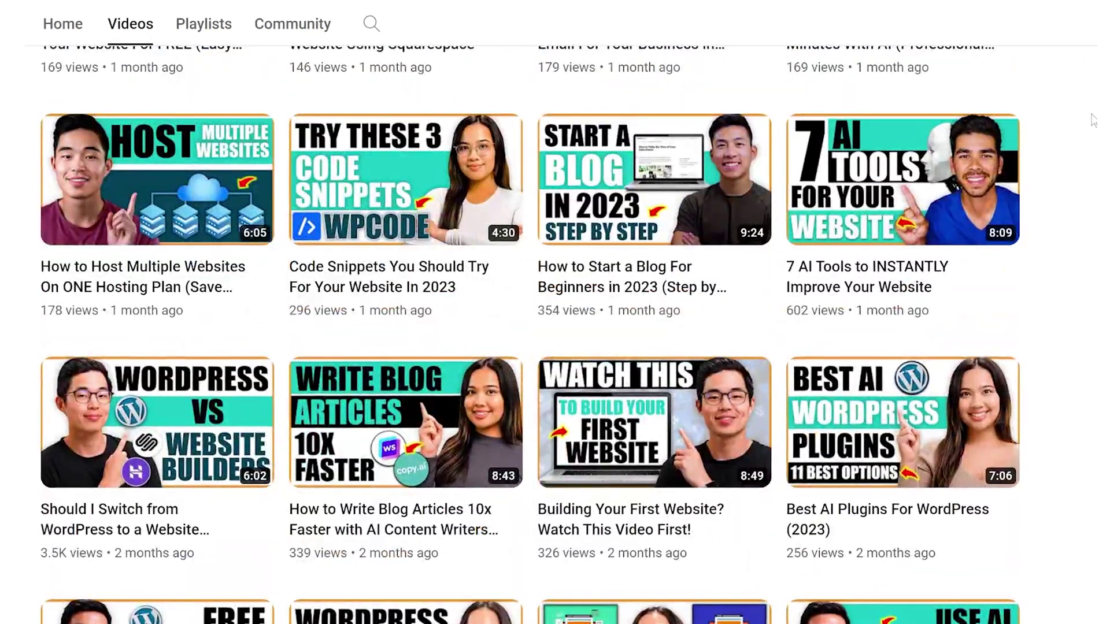
{"action": "scroll", "coordinate": [1093, 120], "scroll_direction": "down", "scroll_amount": 5}
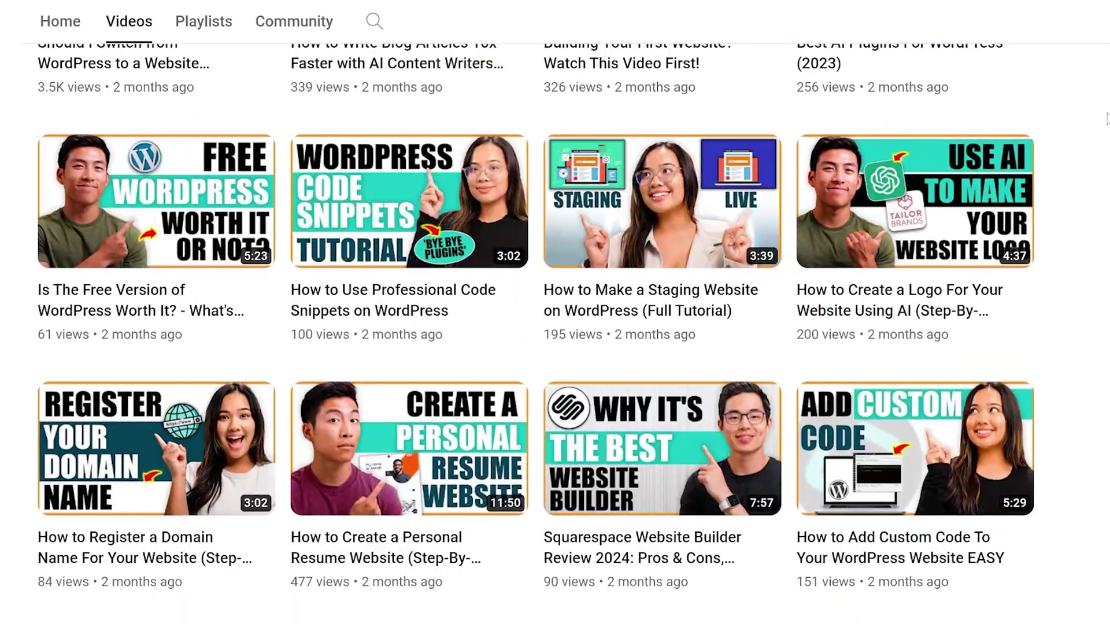